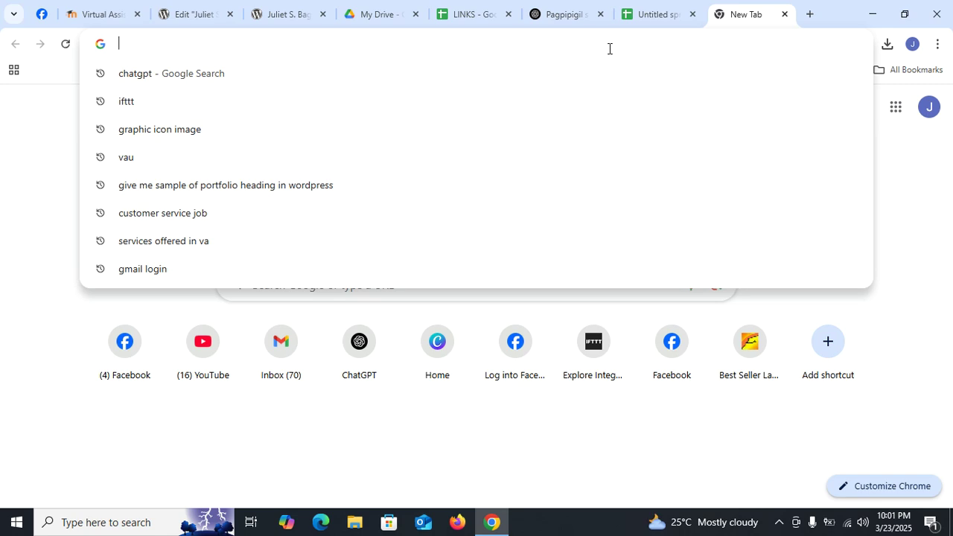
Open zapier.com and start a free account sign-up with email.
{"action": "type", "text": "zap"}
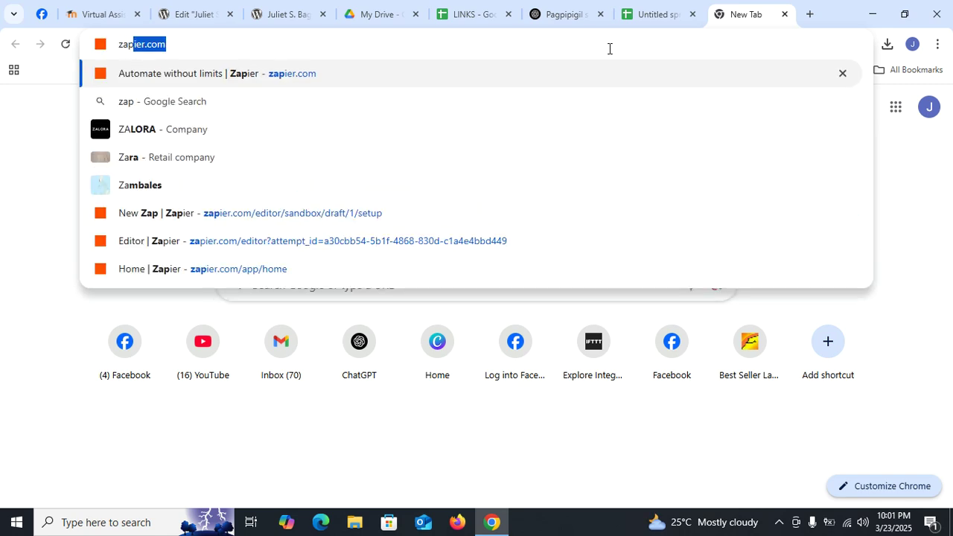
{"action": "type", "text": "ier"}
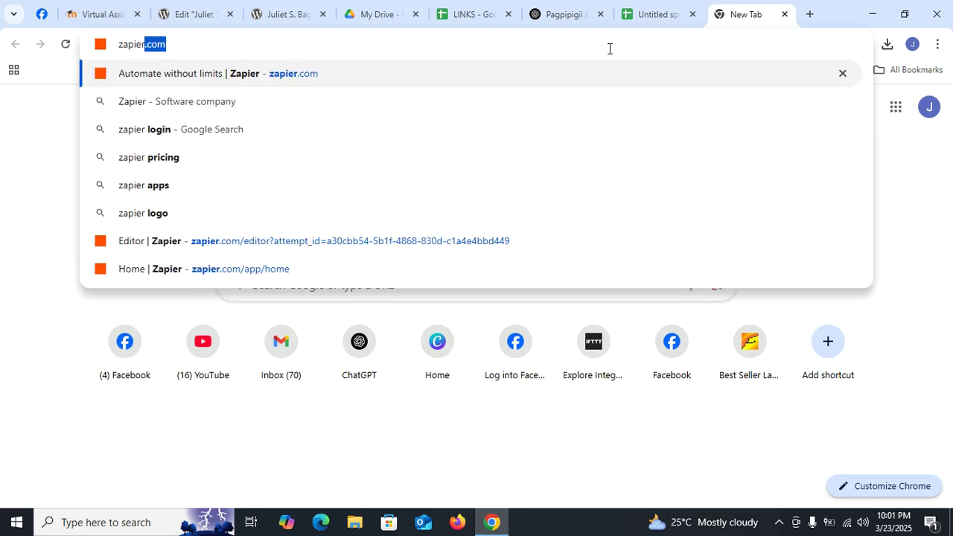
{"action": "type", "text": ".com"}
{"action": "key", "text": "Return"}
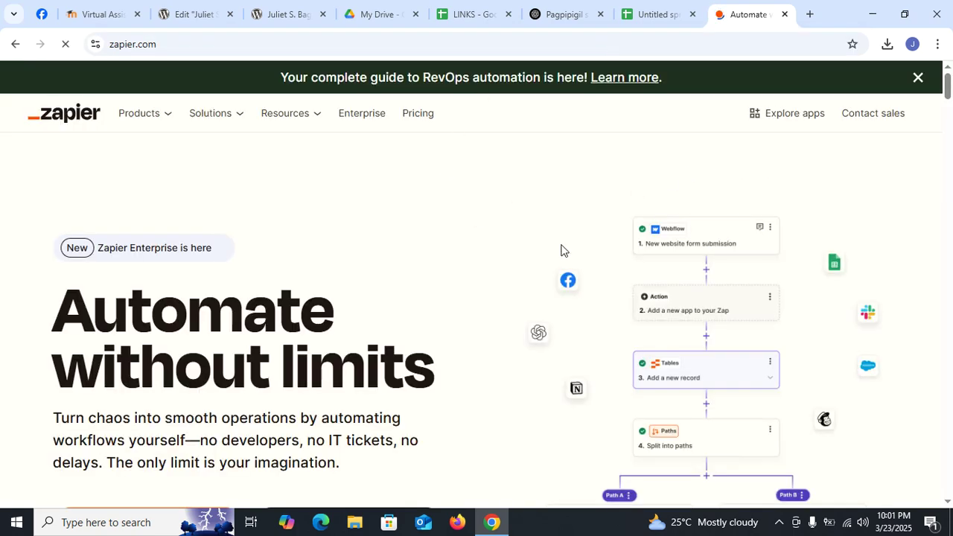
{"action": "scroll", "coordinate": [418, 245], "scroll_direction": "down", "scroll_amount": 3}
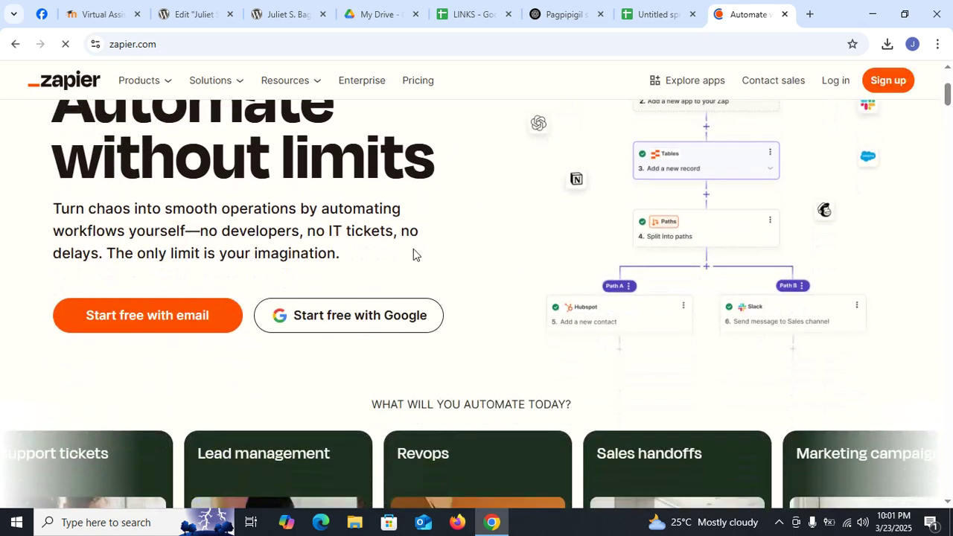
{"action": "scroll", "coordinate": [307, 333], "scroll_direction": "up", "scroll_amount": 2}
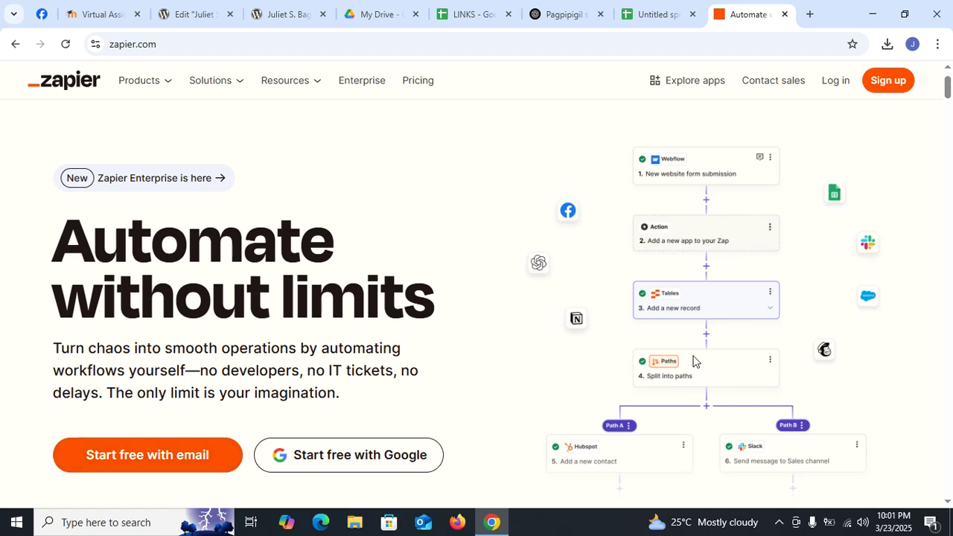
{"action": "scroll", "coordinate": [639, 319], "scroll_direction": "down", "scroll_amount": 3}
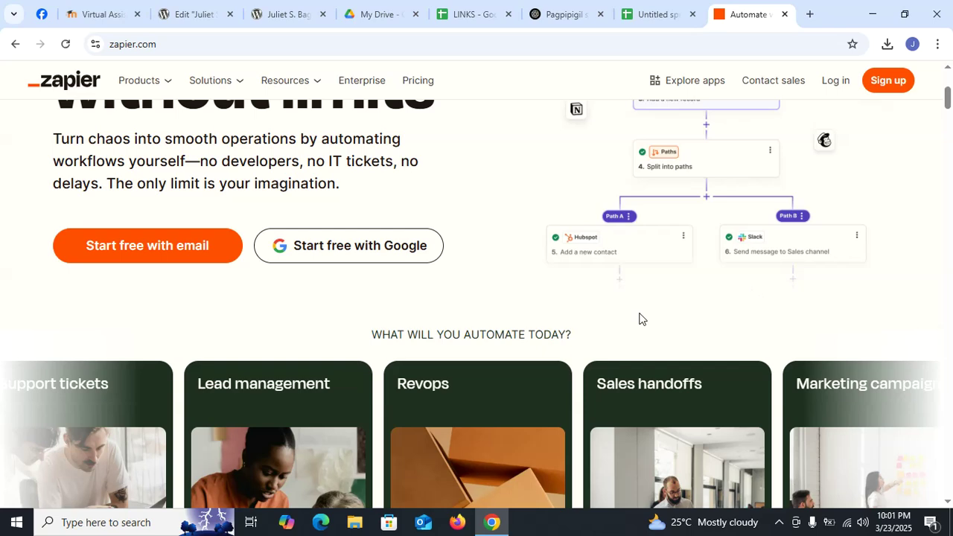
{"action": "left_click", "coordinate": [135, 256]}
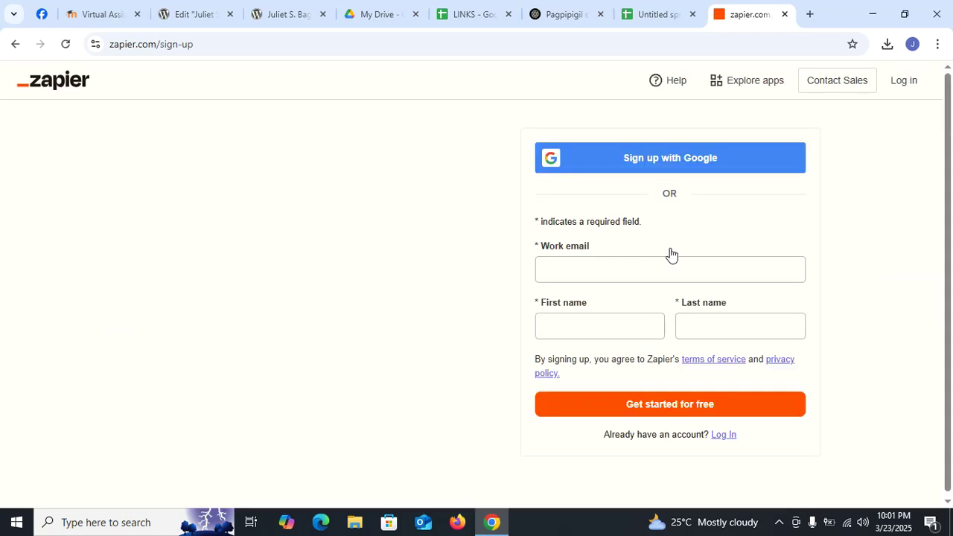
Try to sign up by filling in the work email, first name and last name and submitting the form.
{"action": "left_click", "coordinate": [669, 275]}
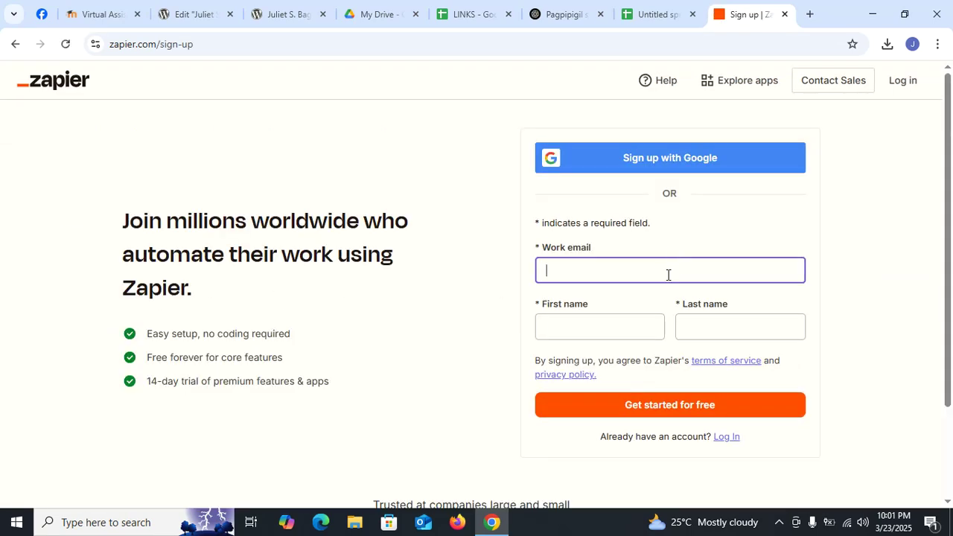
{"action": "left_click", "coordinate": [640, 272]}
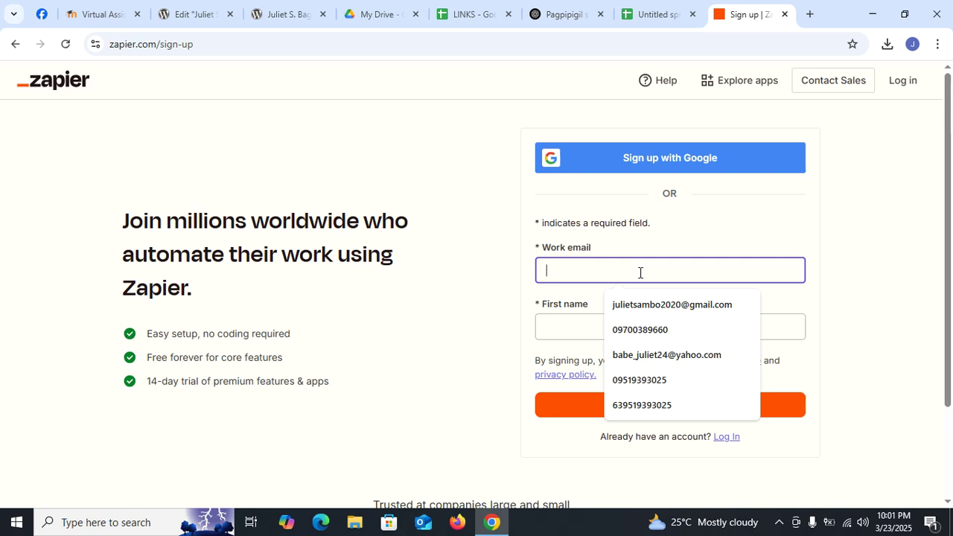
{"action": "left_click", "coordinate": [655, 311]}
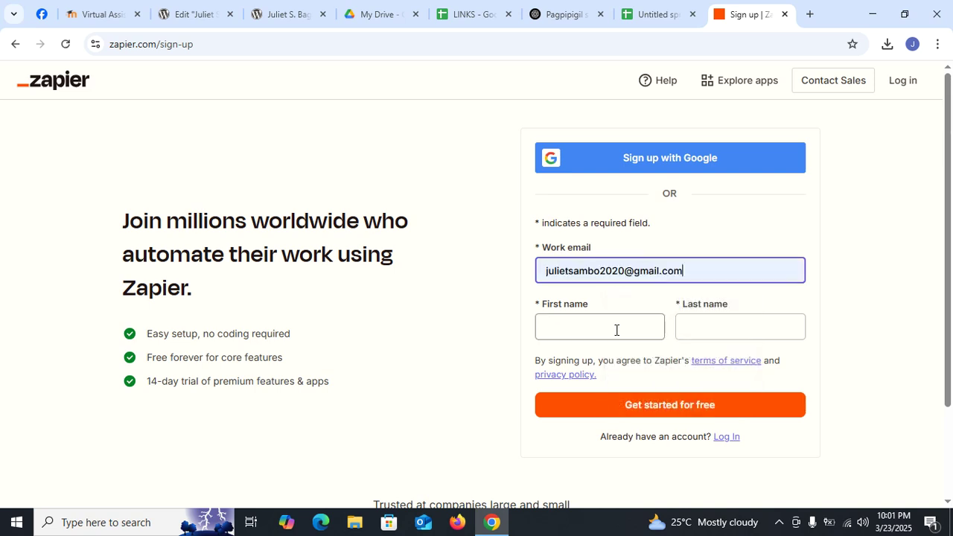
{"action": "left_click", "coordinate": [596, 335]}
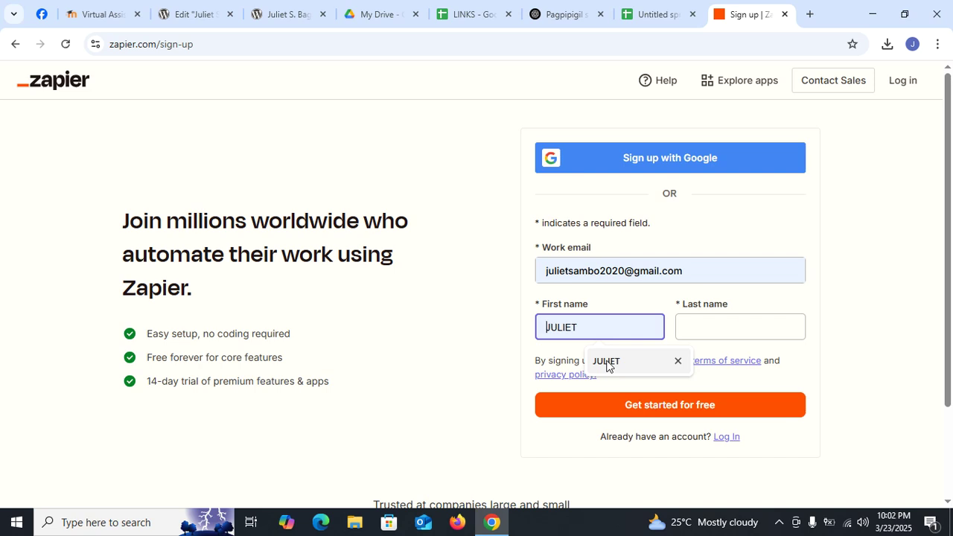
{"action": "left_click", "coordinate": [607, 363]}
{"action": "left_click", "coordinate": [727, 334]}
{"action": "left_click", "coordinate": [745, 361]}
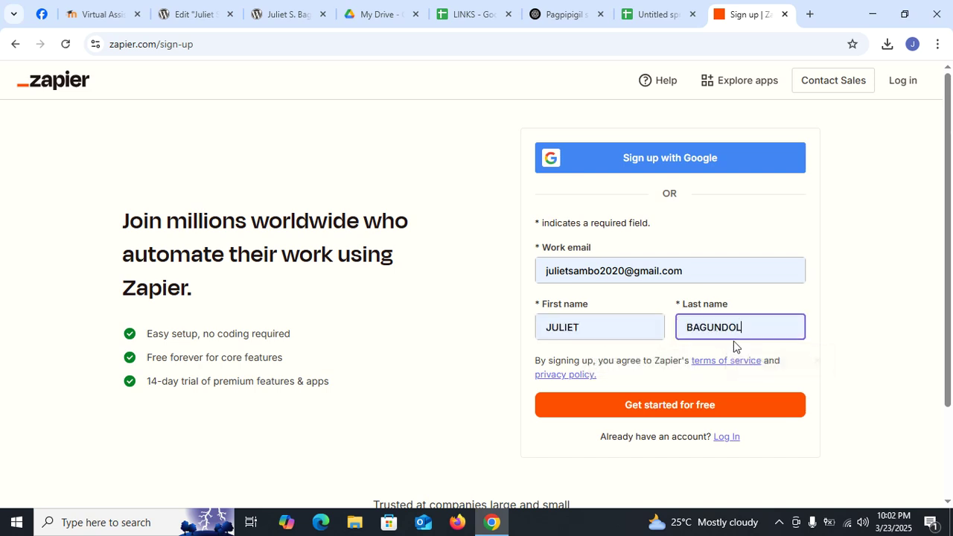
{"action": "left_click", "coordinate": [685, 406]}
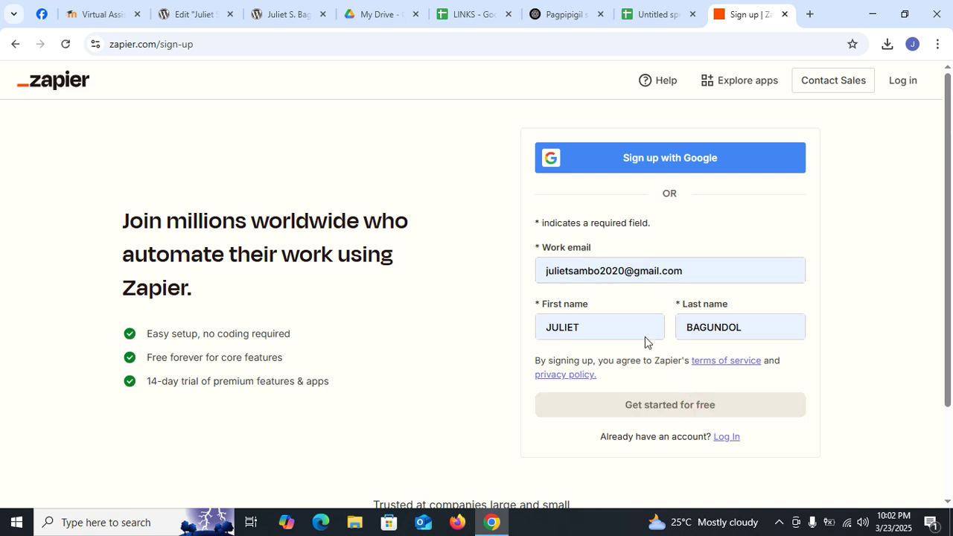
{"action": "double_click", "coordinate": [706, 266]}
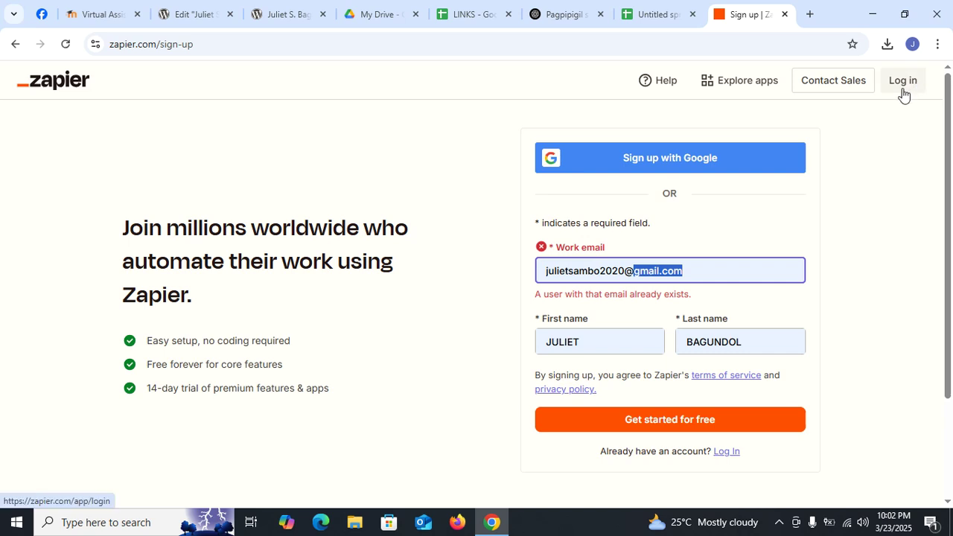
Log in to the existing Zapier account with Google, choosing the saved Google account and approving the sign-in.
{"action": "left_click", "coordinate": [902, 88]}
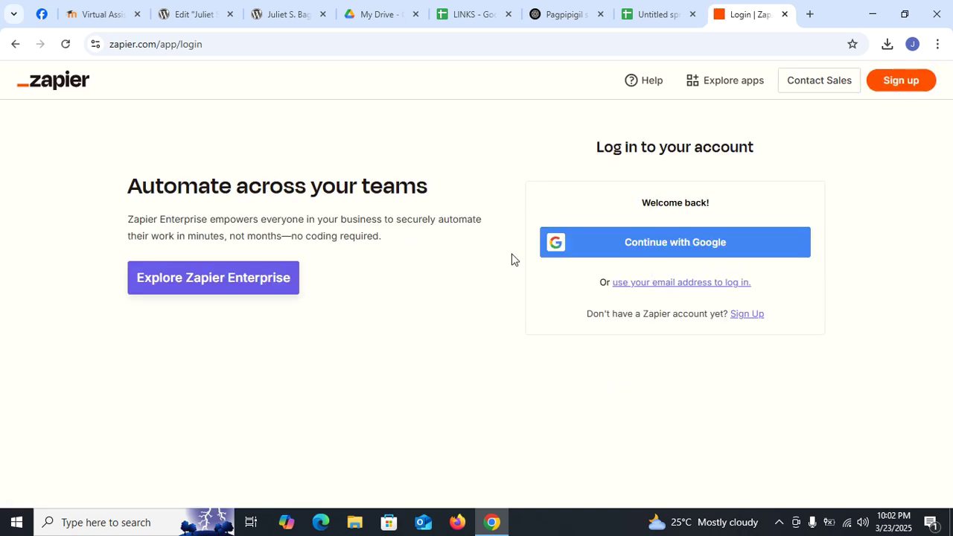
{"action": "left_click", "coordinate": [719, 253]}
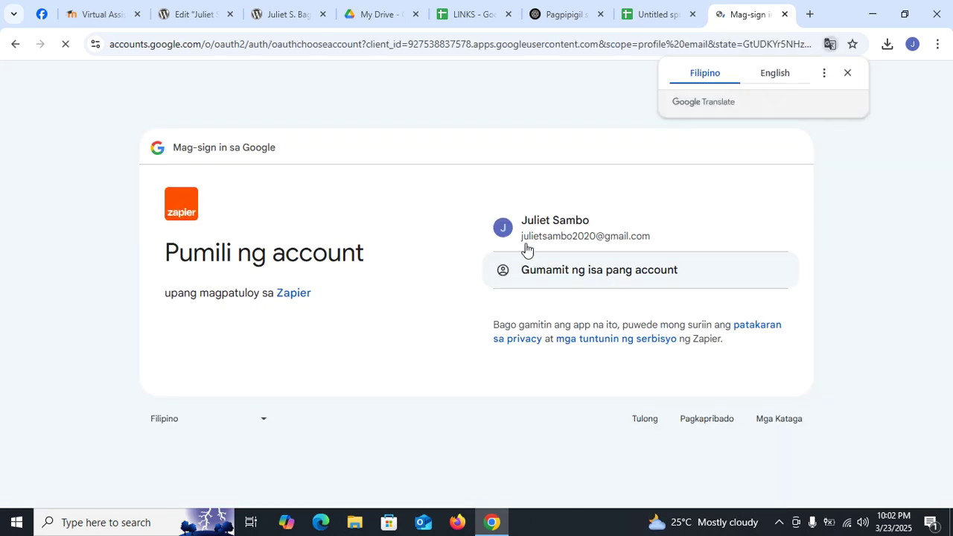
{"action": "left_click", "coordinate": [562, 229]}
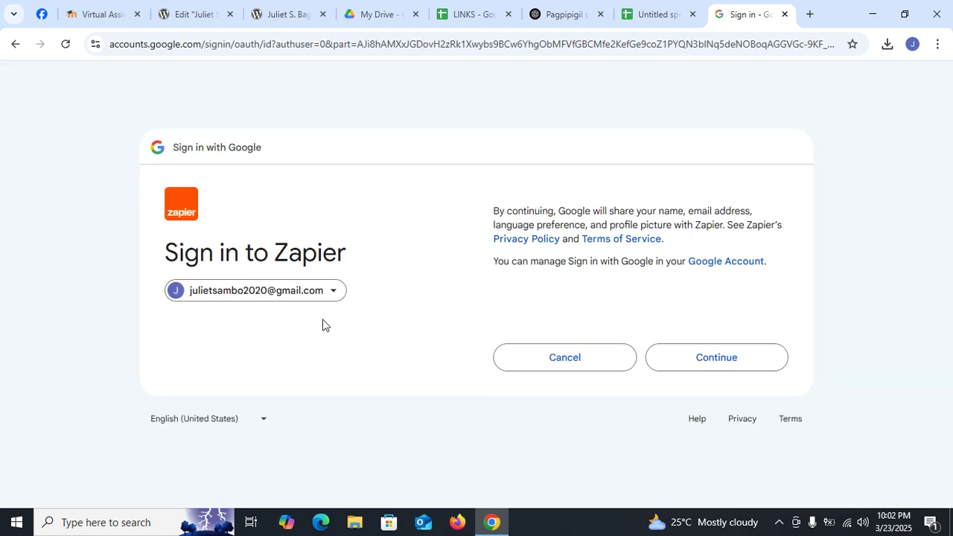
{"action": "left_click", "coordinate": [729, 359]}
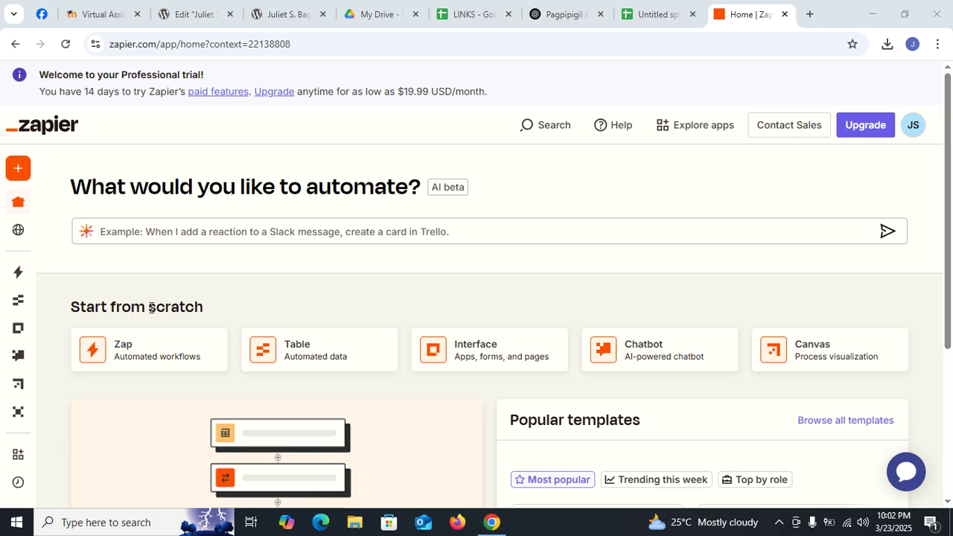
Create a new Zap from scratch and choose Google Drive as its trigger app.
{"action": "left_click", "coordinate": [165, 360]}
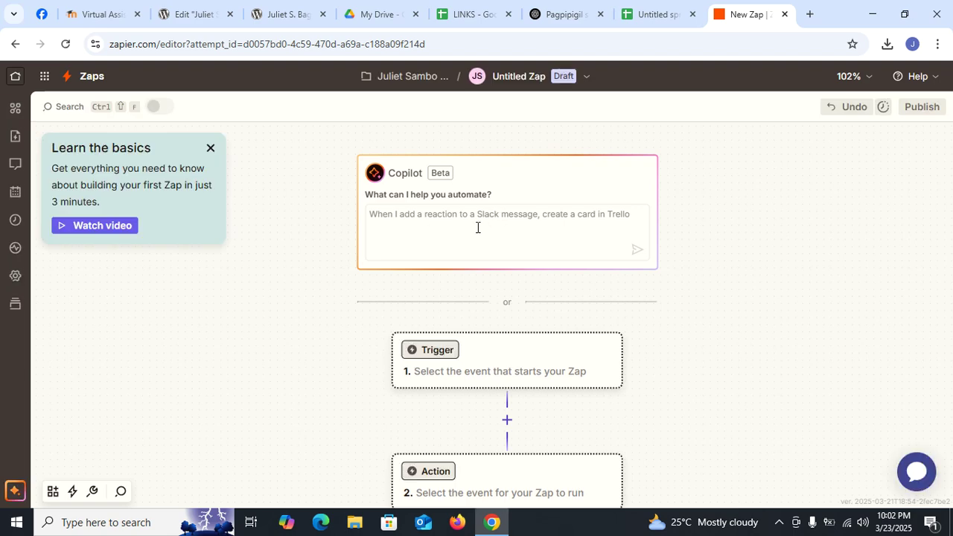
{"action": "scroll", "coordinate": [581, 313], "scroll_direction": "down", "scroll_amount": 1}
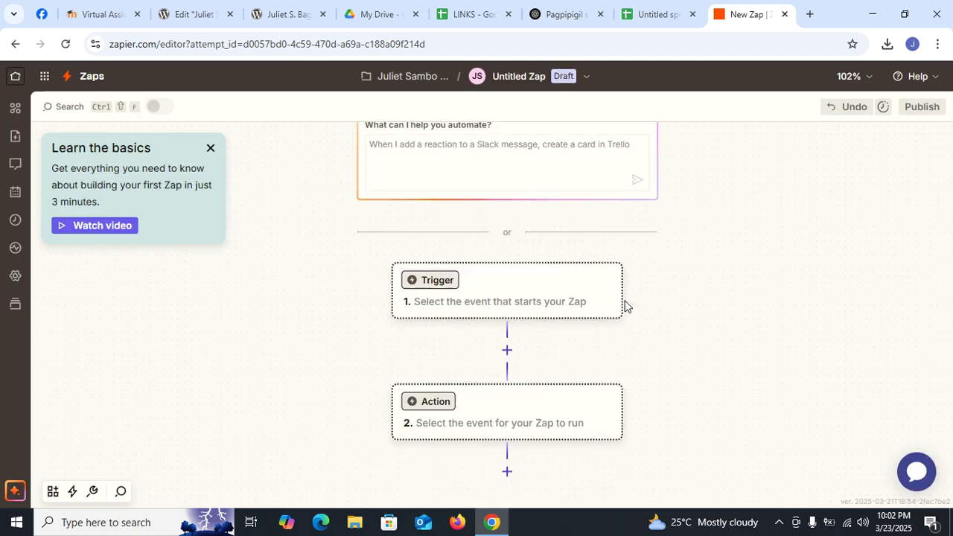
{"action": "left_click", "coordinate": [437, 283]}
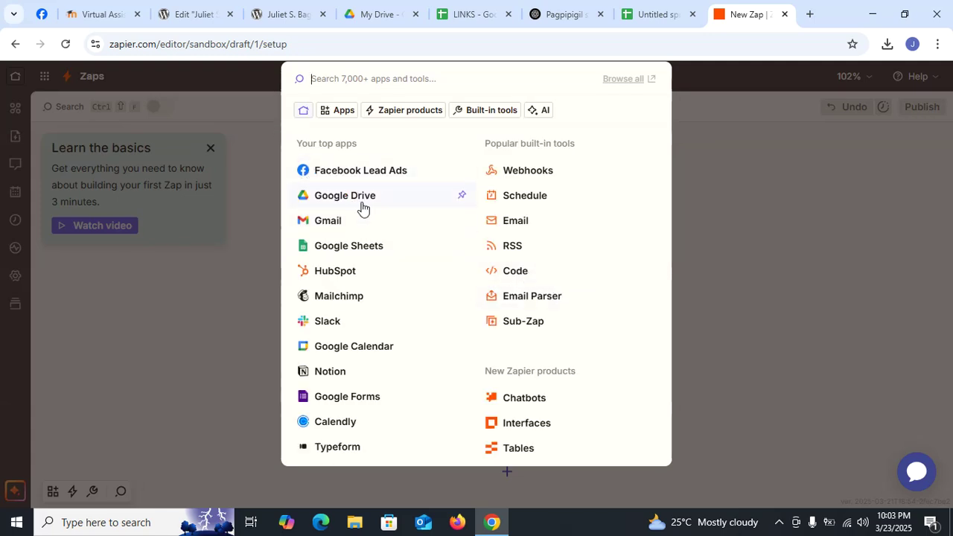
{"action": "left_click", "coordinate": [363, 208]}
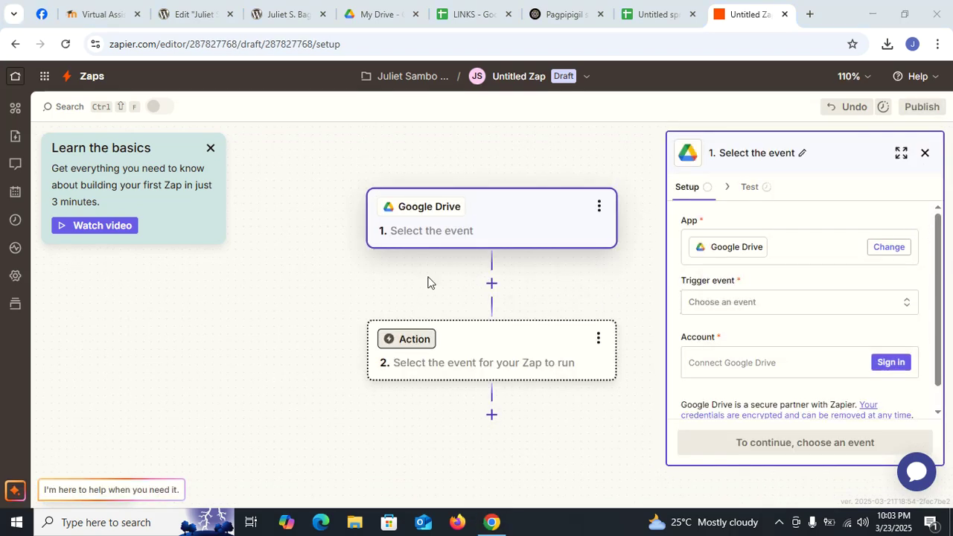
Set the Google Drive trigger event to New File.
{"action": "left_click", "coordinate": [788, 305]}
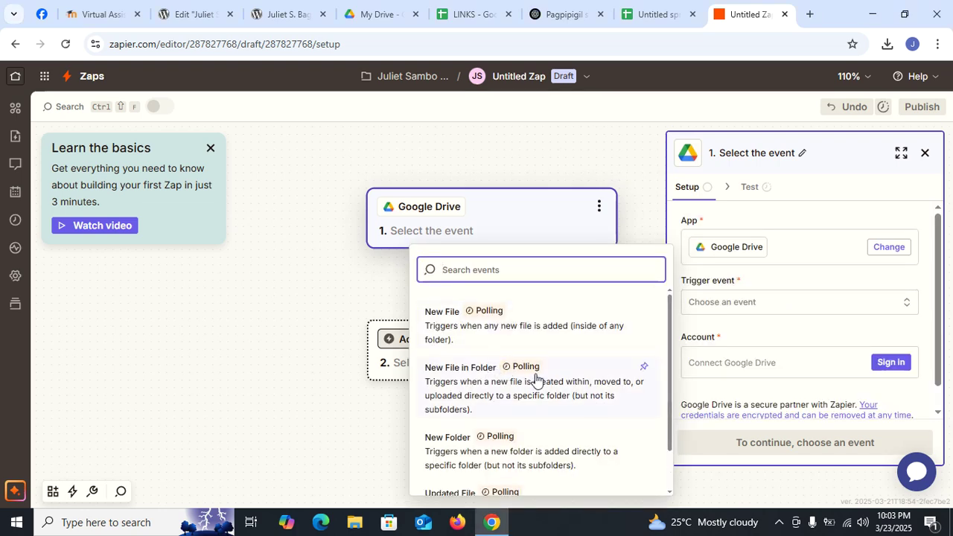
{"action": "scroll", "coordinate": [540, 382], "scroll_direction": "down", "scroll_amount": 1}
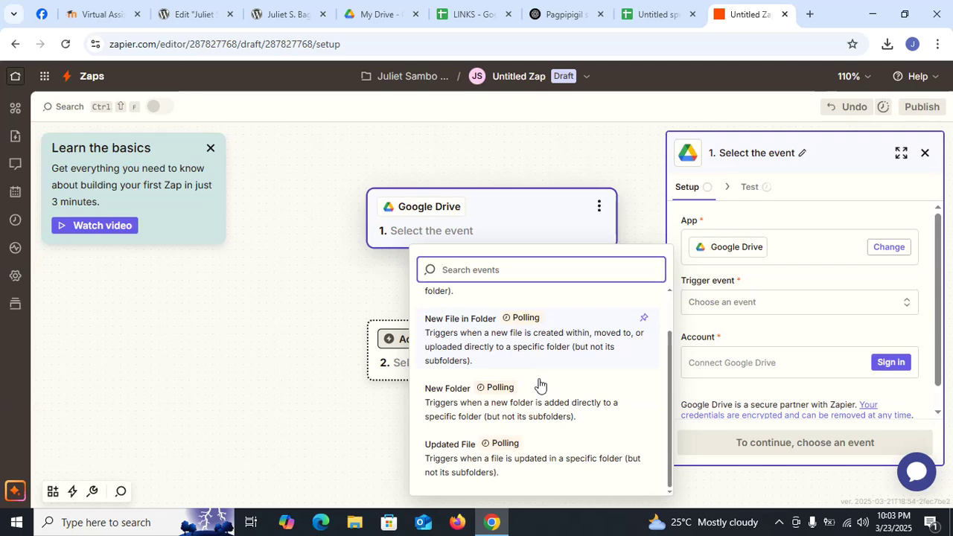
{"action": "scroll", "coordinate": [530, 377], "scroll_direction": "up", "scroll_amount": 1}
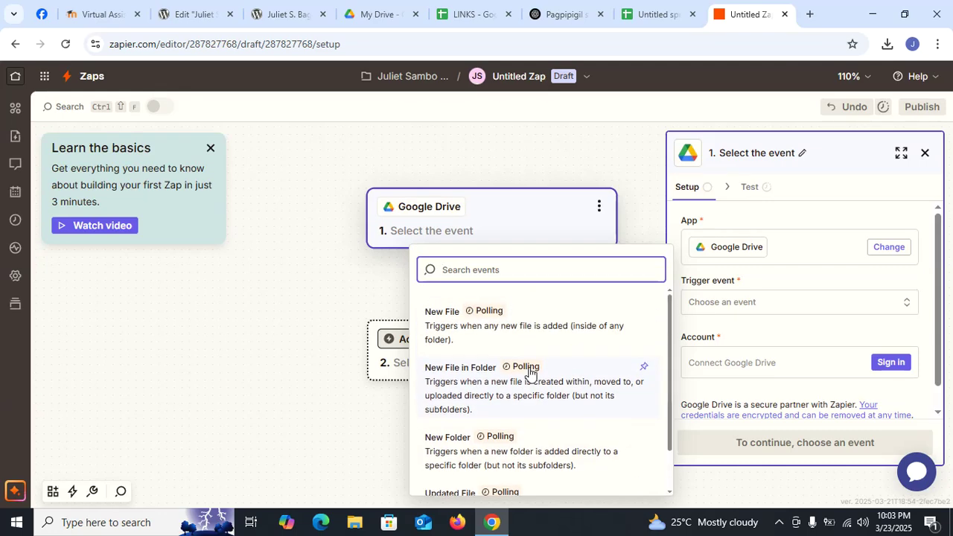
{"action": "left_click", "coordinate": [488, 333]}
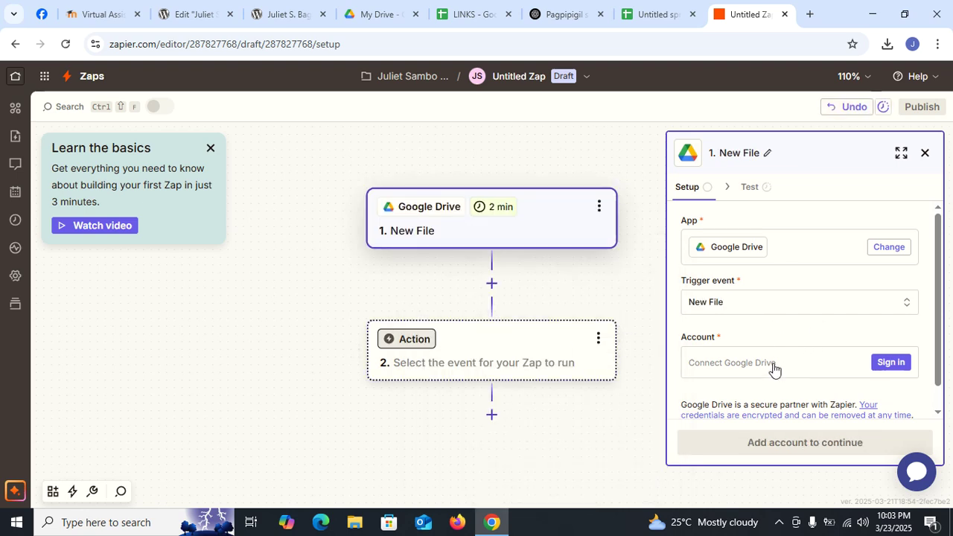
Connect the saved Google account to the Google Drive trigger and allow Zapier access to its Drive files.
{"action": "left_click", "coordinate": [879, 363]}
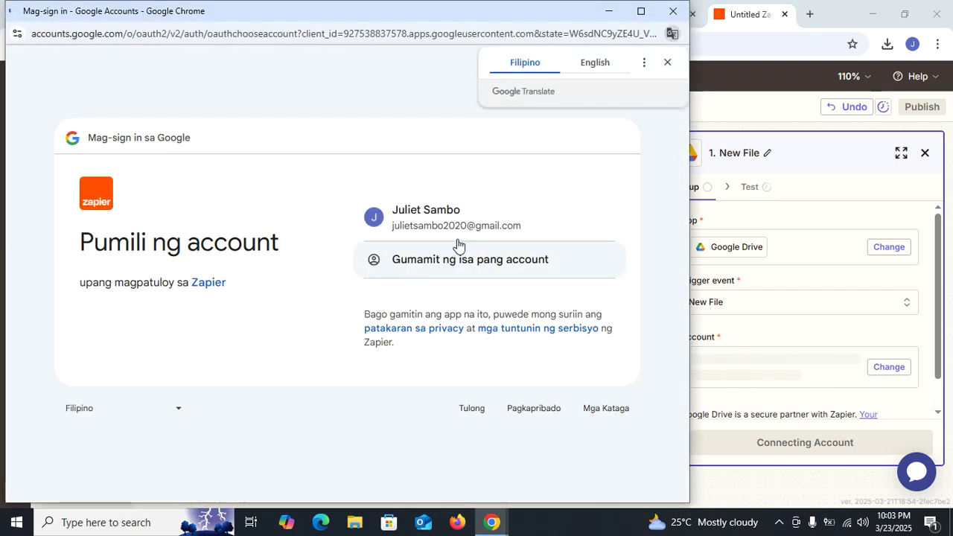
{"action": "left_click", "coordinate": [459, 227]}
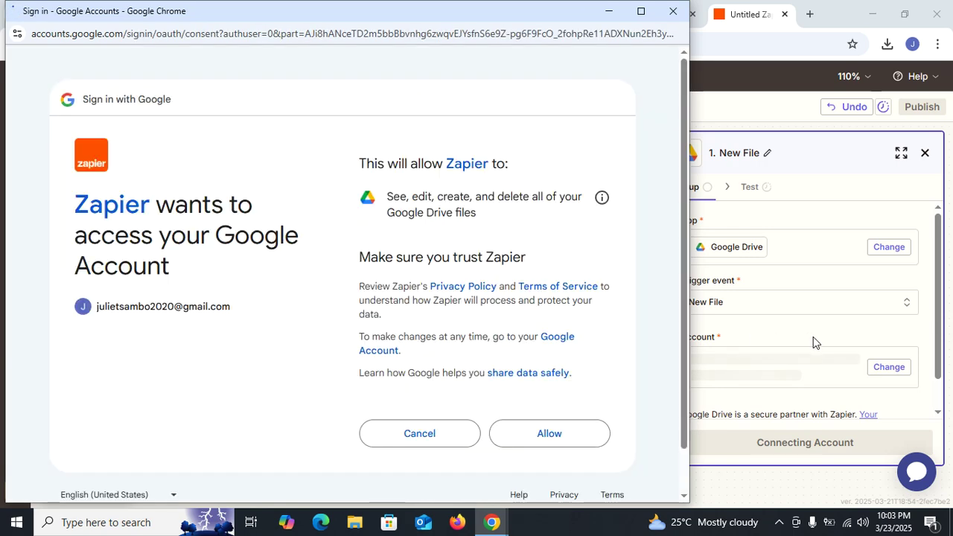
{"action": "left_click", "coordinate": [579, 438]}
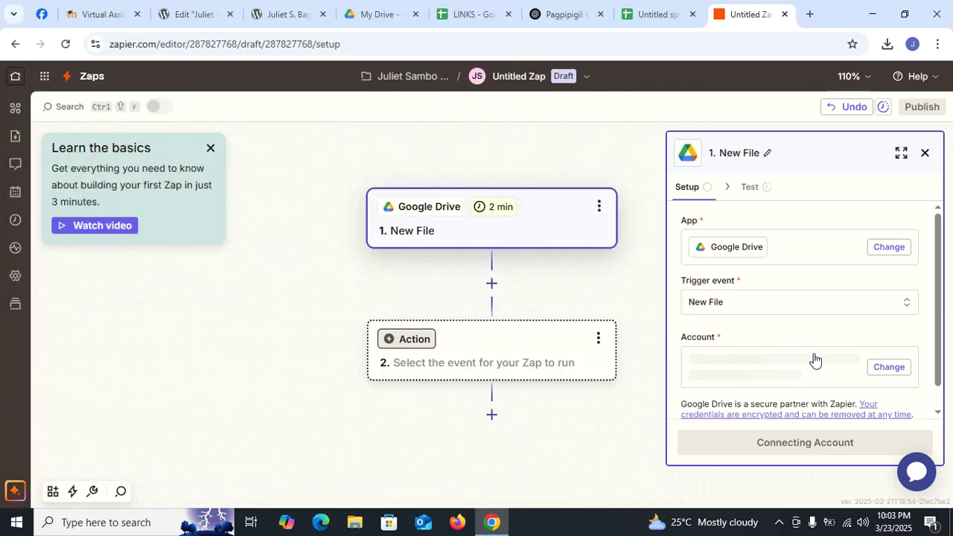
{"action": "left_click", "coordinate": [782, 309]}
{"action": "scroll", "coordinate": [645, 342], "scroll_direction": "down", "scroll_amount": 2}
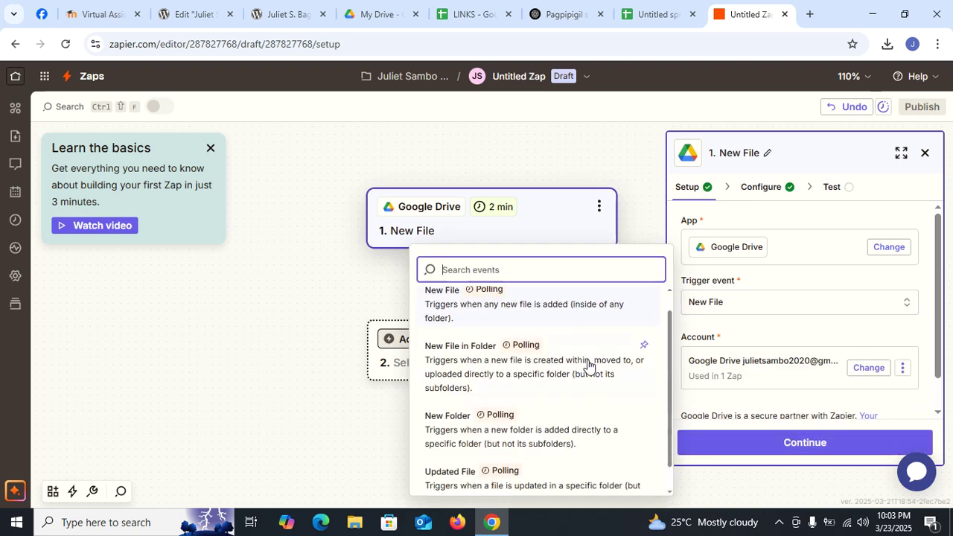
{"action": "left_click", "coordinate": [830, 305]}
{"action": "scroll", "coordinate": [785, 393], "scroll_direction": "down", "scroll_amount": 1}
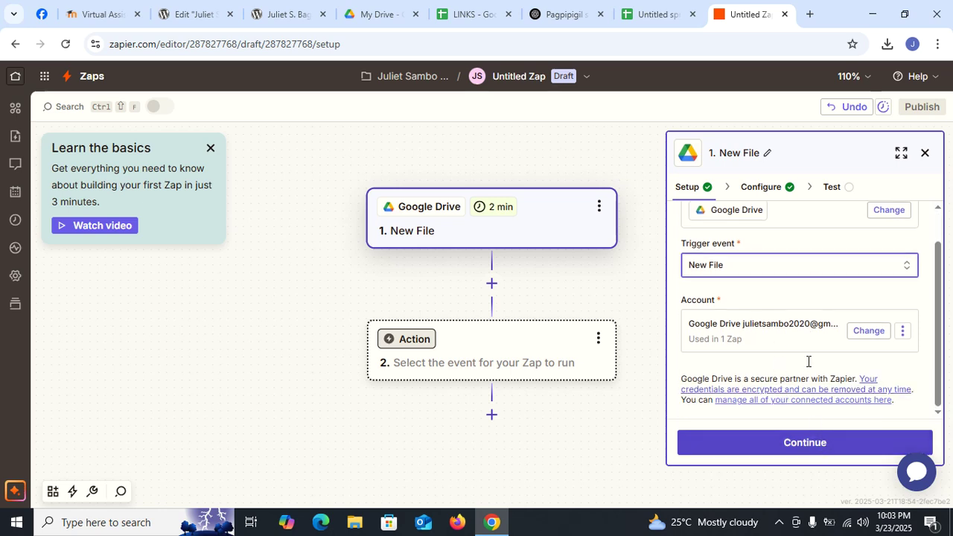
{"action": "scroll", "coordinate": [800, 327], "scroll_direction": "up", "scroll_amount": 1}
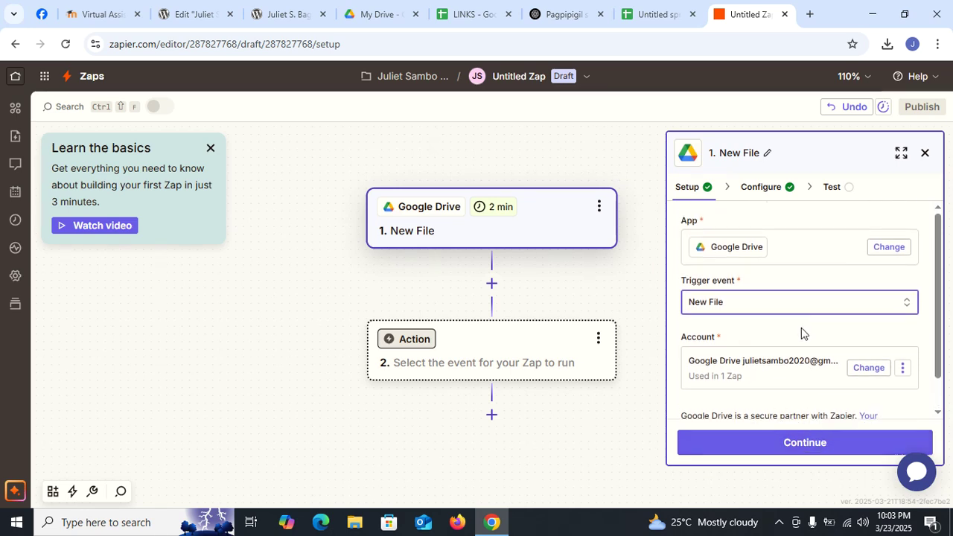
{"action": "scroll", "coordinate": [827, 373], "scroll_direction": "down", "scroll_amount": 1}
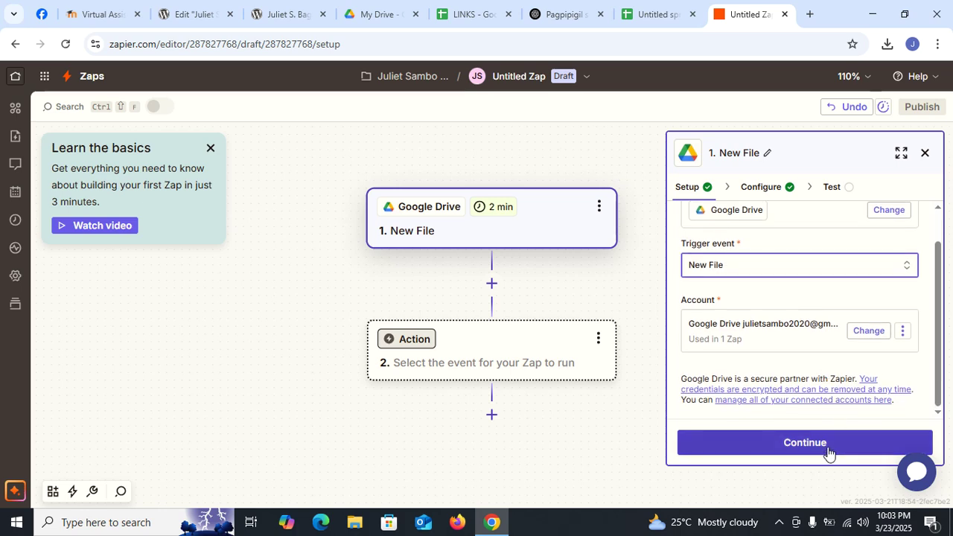
Try to set the New File trigger's drive to My Google Drive and continue to the trigger test.
{"action": "left_click", "coordinate": [829, 450]}
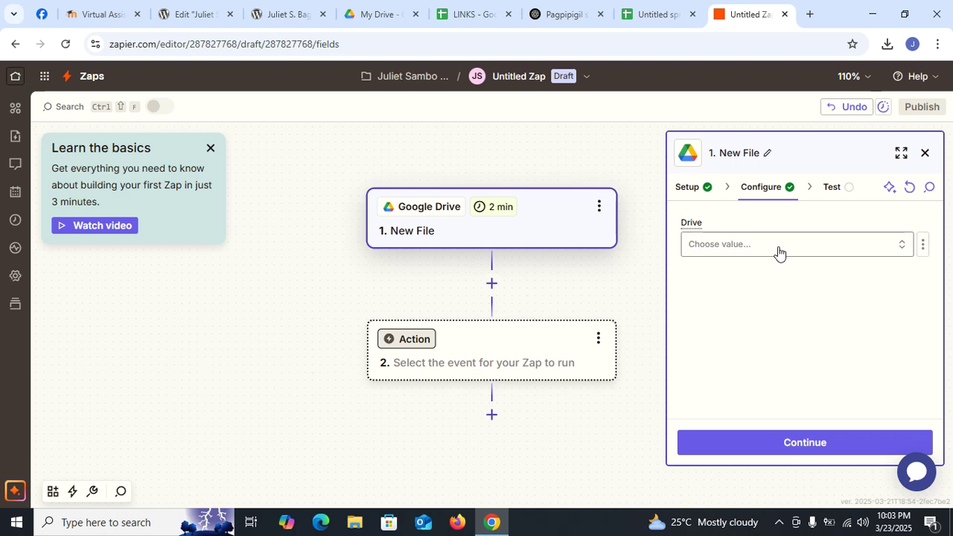
{"action": "left_click", "coordinate": [778, 253]}
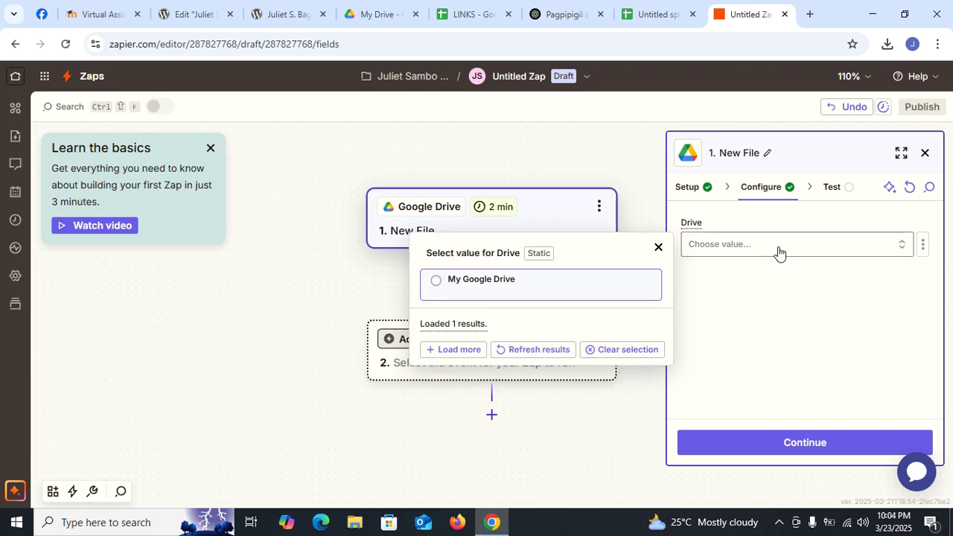
{"action": "left_click", "coordinate": [438, 286]}
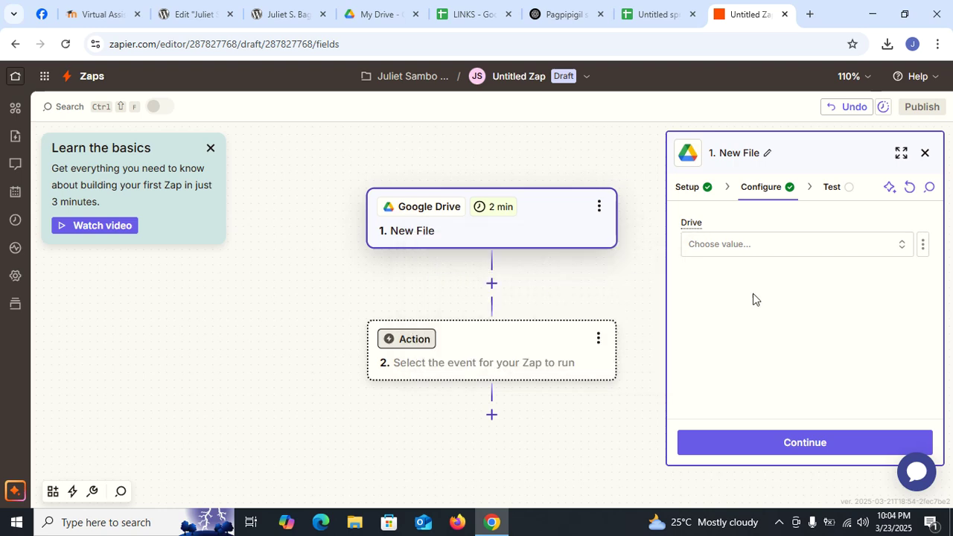
{"action": "left_click", "coordinate": [773, 247]}
{"action": "left_click", "coordinate": [442, 288]}
{"action": "left_click", "coordinate": [764, 247]}
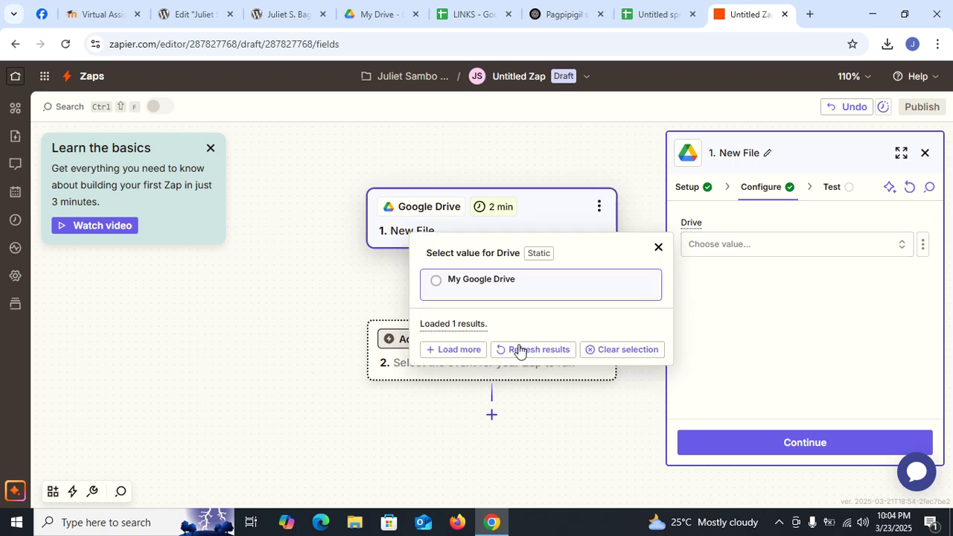
{"action": "left_click", "coordinate": [462, 352]}
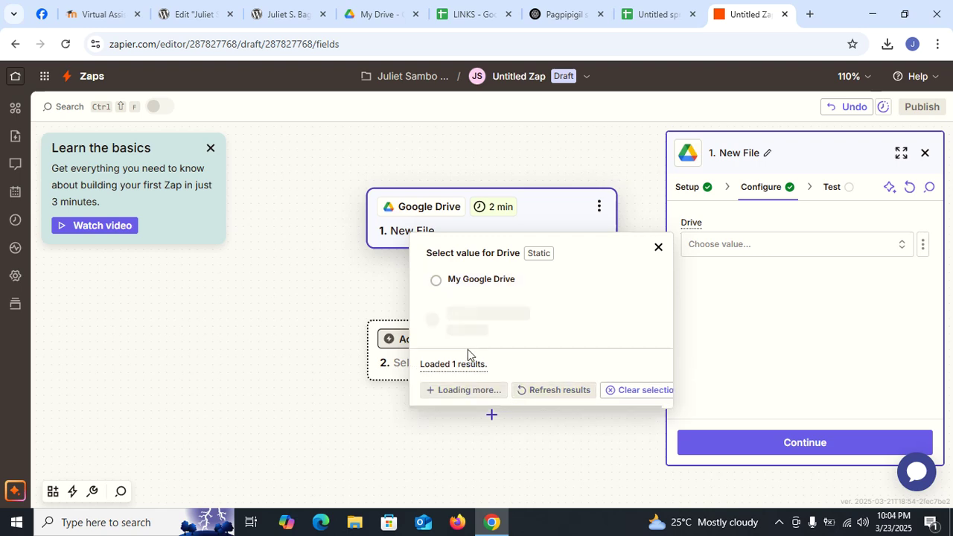
{"action": "left_click", "coordinate": [504, 278]}
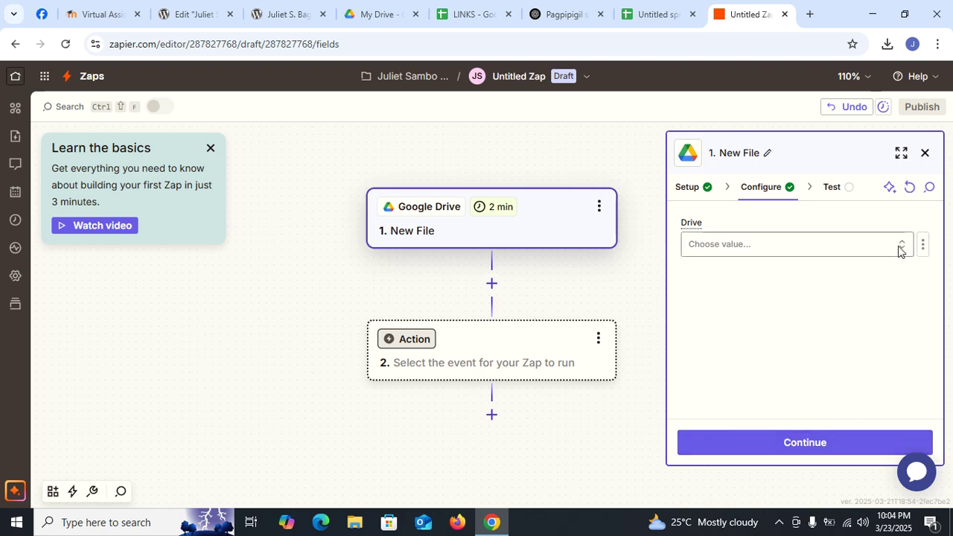
{"action": "left_click", "coordinate": [832, 451]}
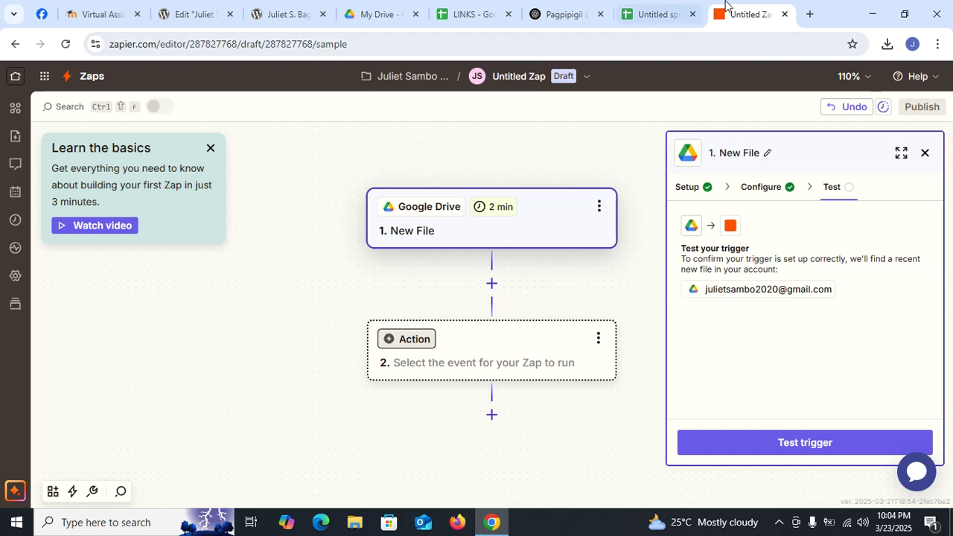
Open Gmail in a new browser tab and read through the Welcome to Zapier email.
{"action": "left_click", "coordinate": [810, 13]}
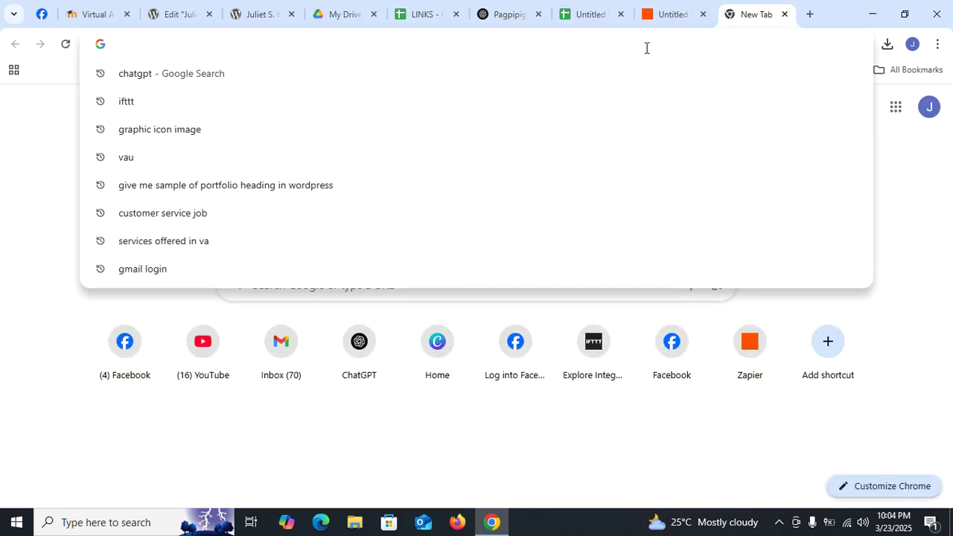
{"action": "type", "text": "gmail"}
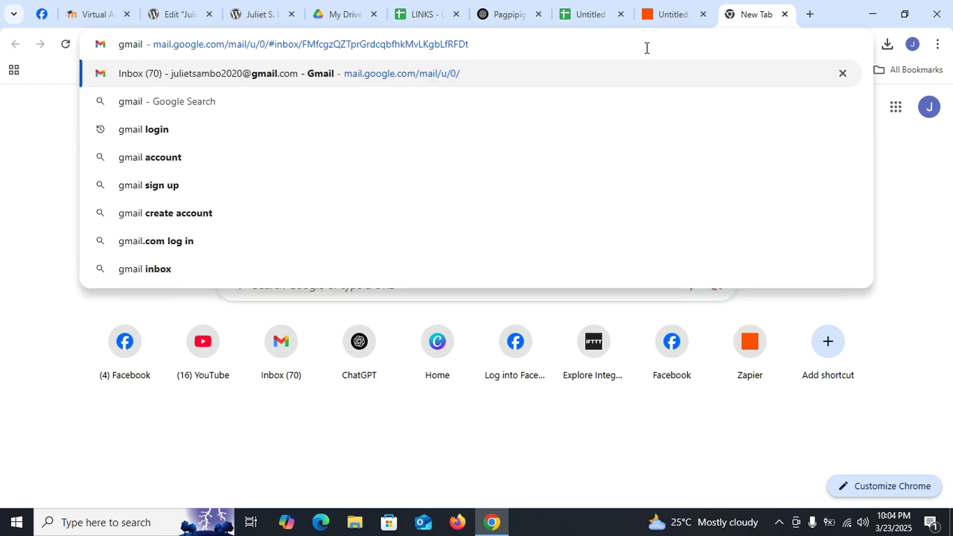
{"action": "key", "text": "Return"}
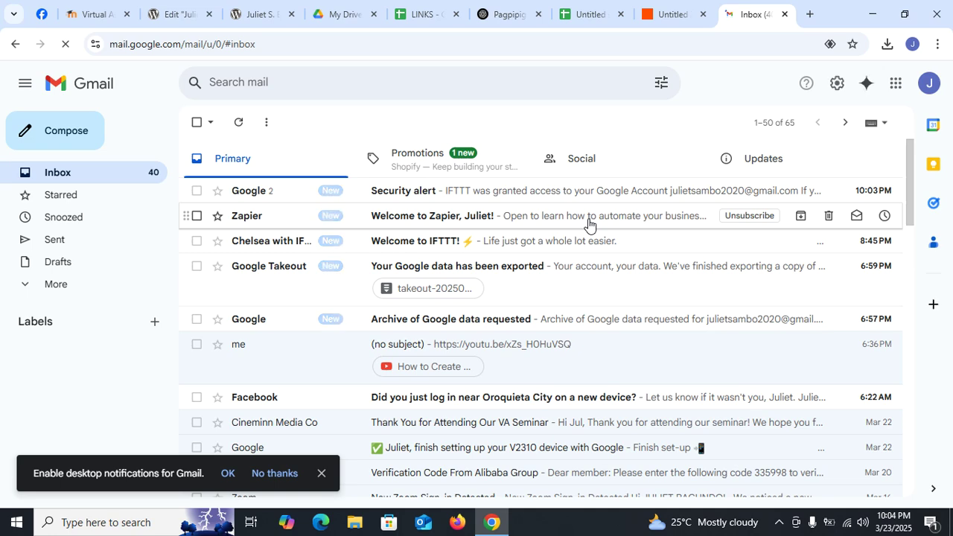
{"action": "left_click", "coordinate": [589, 227]}
{"action": "scroll", "coordinate": [596, 249], "scroll_direction": "down", "scroll_amount": 3}
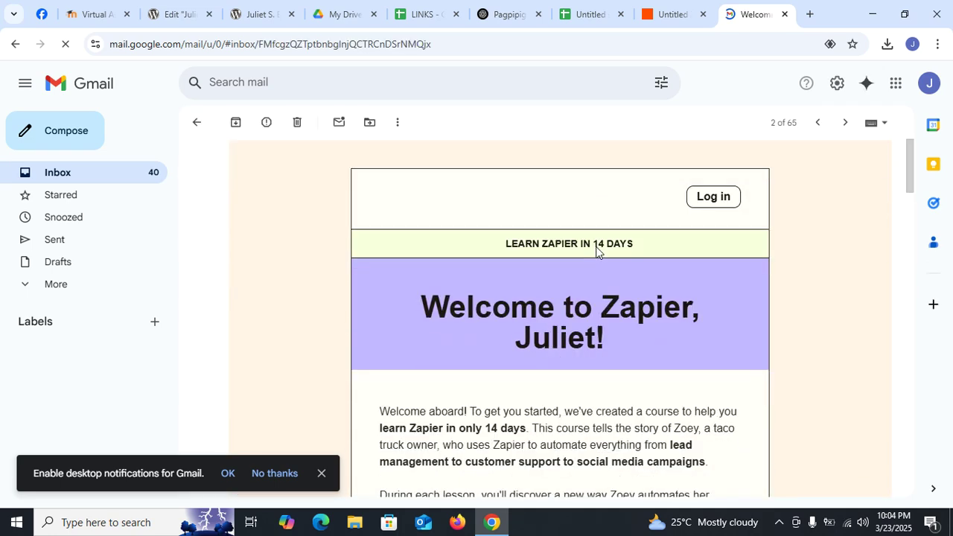
{"action": "scroll", "coordinate": [624, 304], "scroll_direction": "down", "scroll_amount": 10}
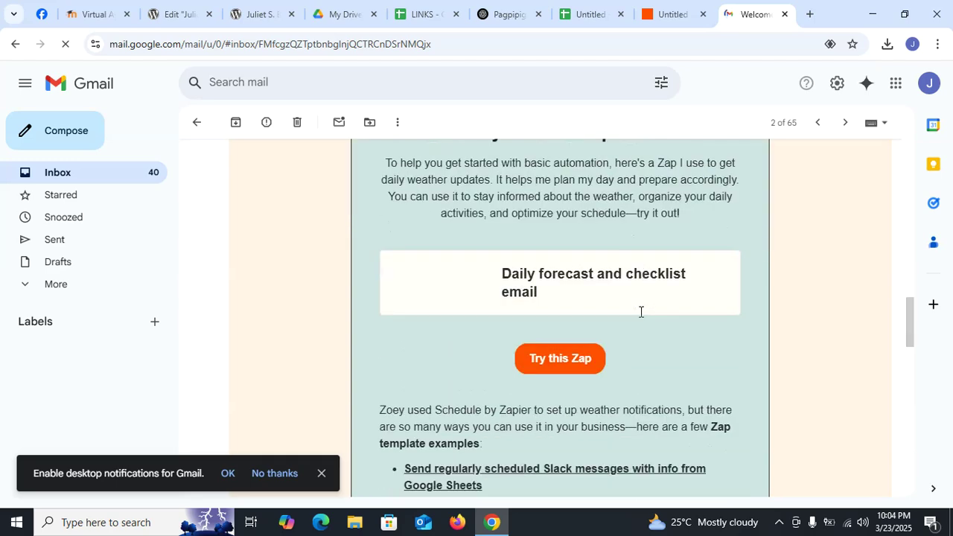
{"action": "scroll", "coordinate": [581, 350], "scroll_direction": "up", "scroll_amount": 1}
{"action": "scroll", "coordinate": [592, 328], "scroll_direction": "up", "scroll_amount": 15}
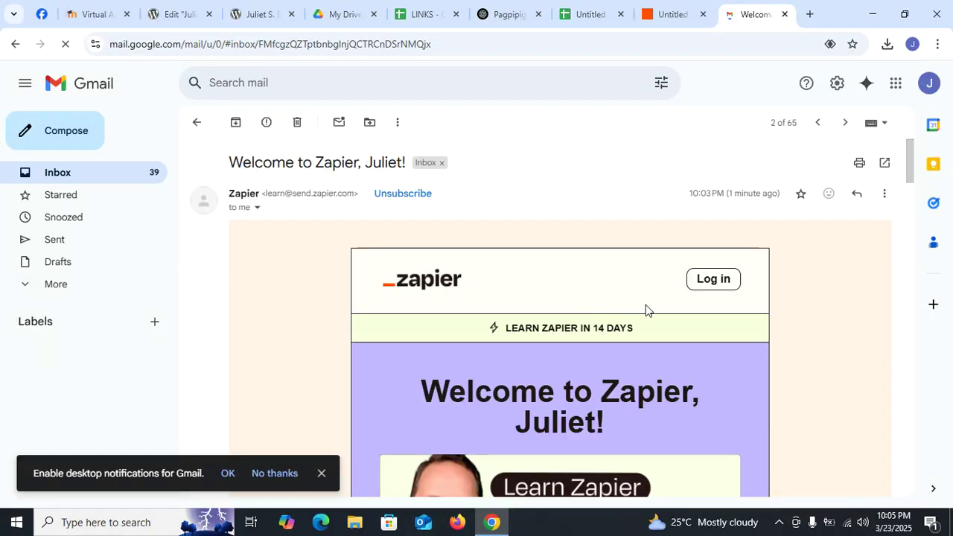
{"action": "scroll", "coordinate": [647, 311], "scroll_direction": "down", "scroll_amount": 3}
{"action": "scroll", "coordinate": [648, 313], "scroll_direction": "up", "scroll_amount": 3}
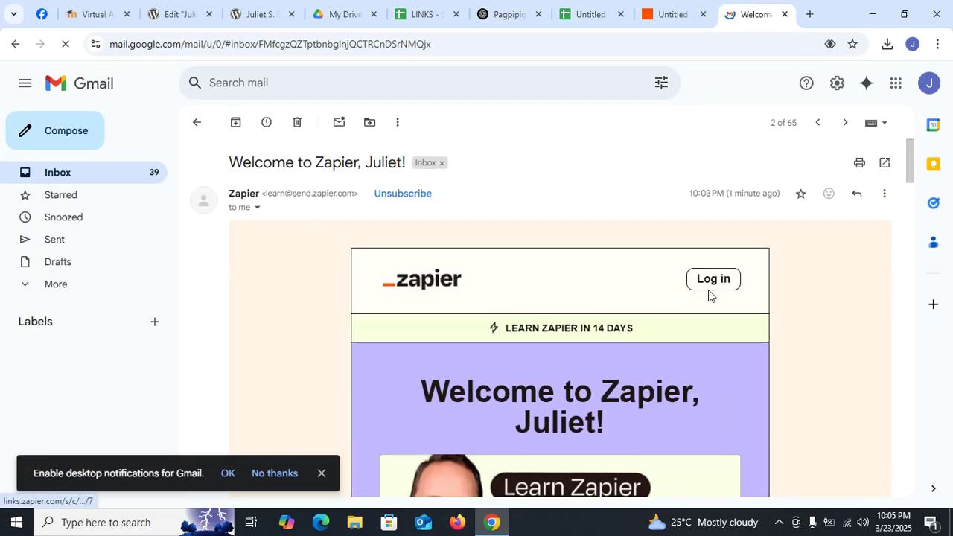
Open Zapier from the welcome email and log in with the saved Google account, approving the sign-in.
{"action": "left_click", "coordinate": [535, 280]}
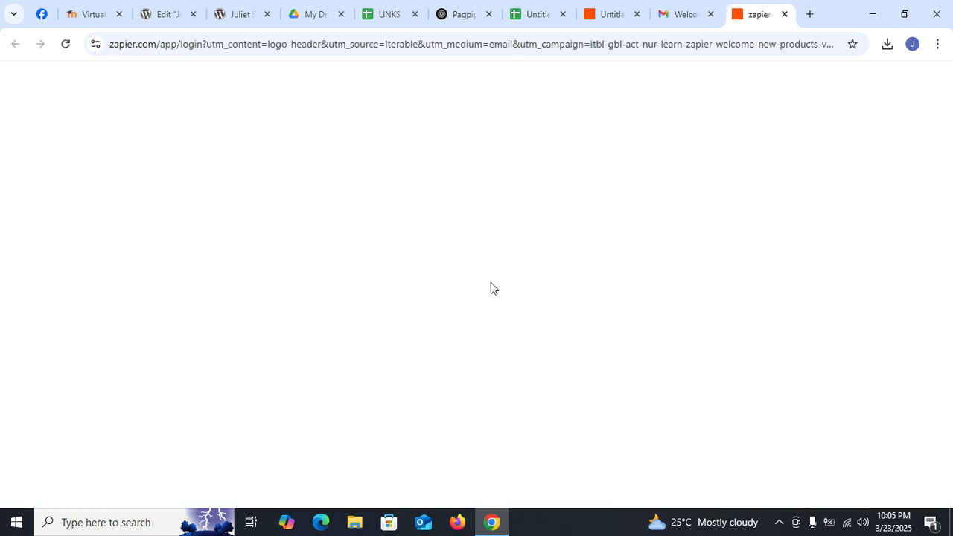
{"action": "left_click", "coordinate": [681, 246]}
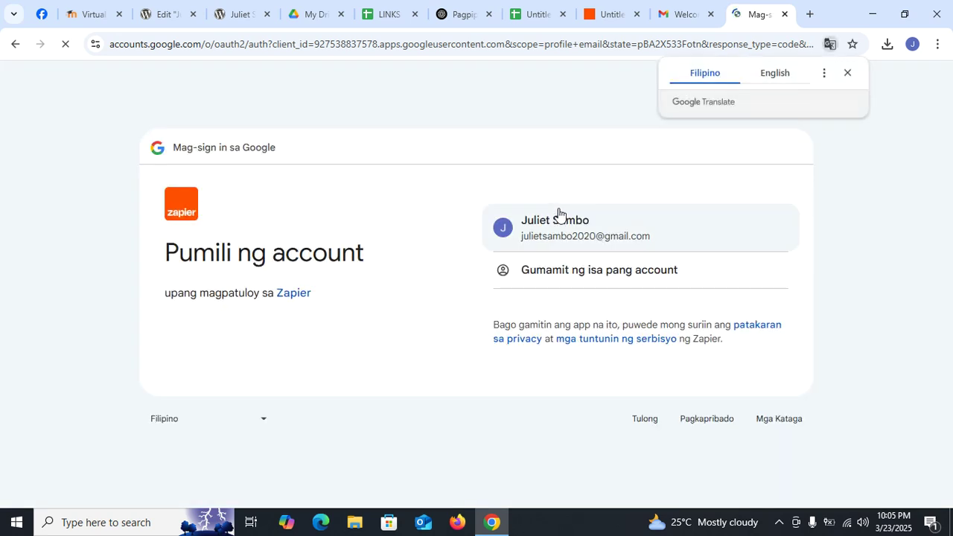
{"action": "left_click", "coordinate": [570, 237]}
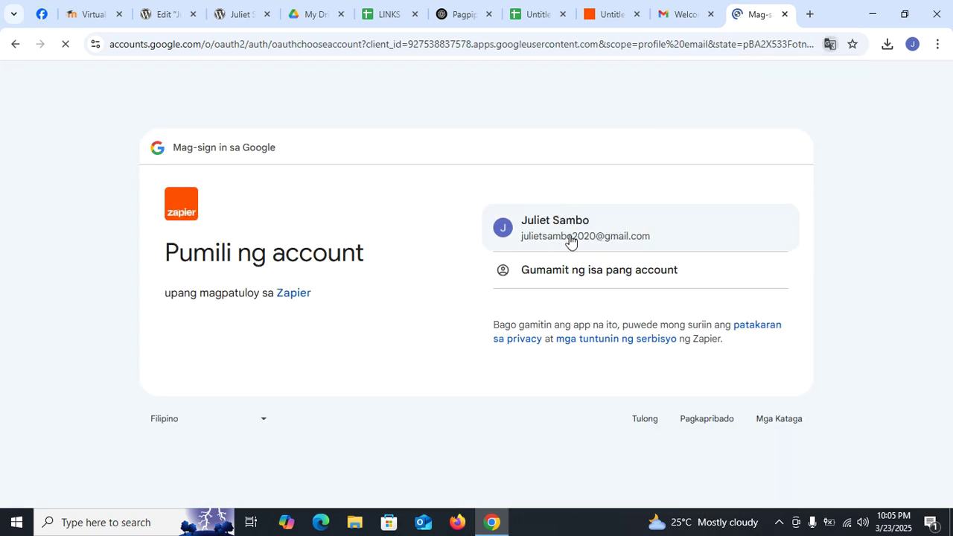
{"action": "left_click", "coordinate": [648, 244]}
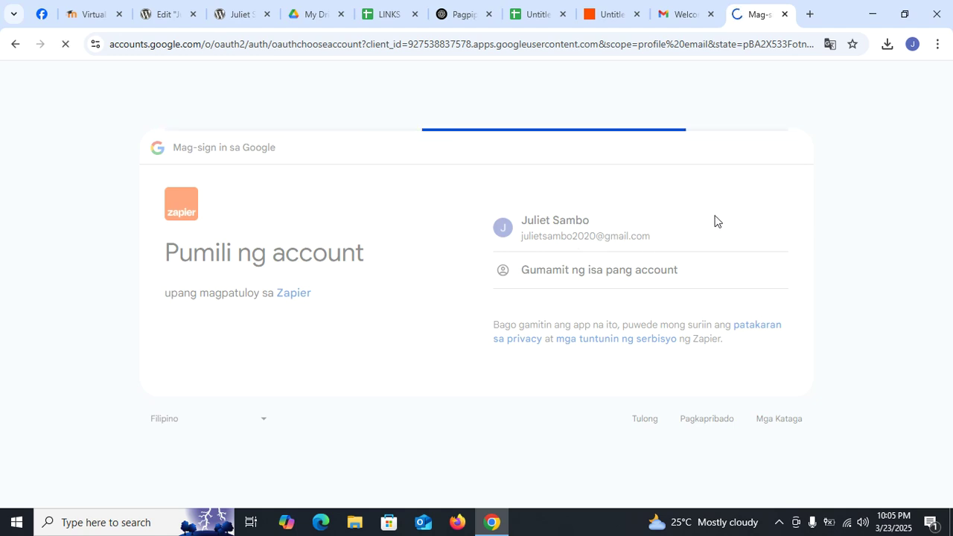
{"action": "left_click", "coordinate": [704, 358]}
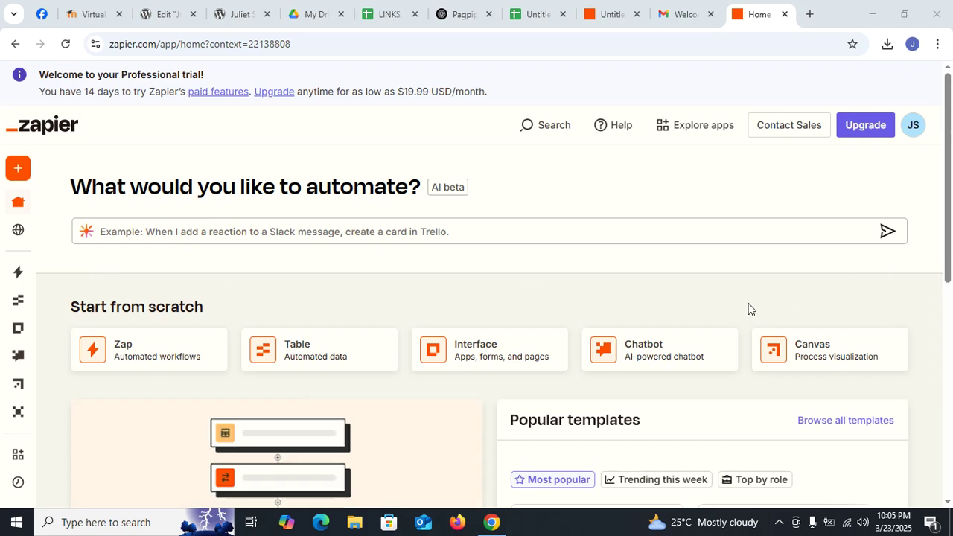
Create another Zap from scratch with Google Drive as its trigger app.
{"action": "left_click", "coordinate": [133, 350]}
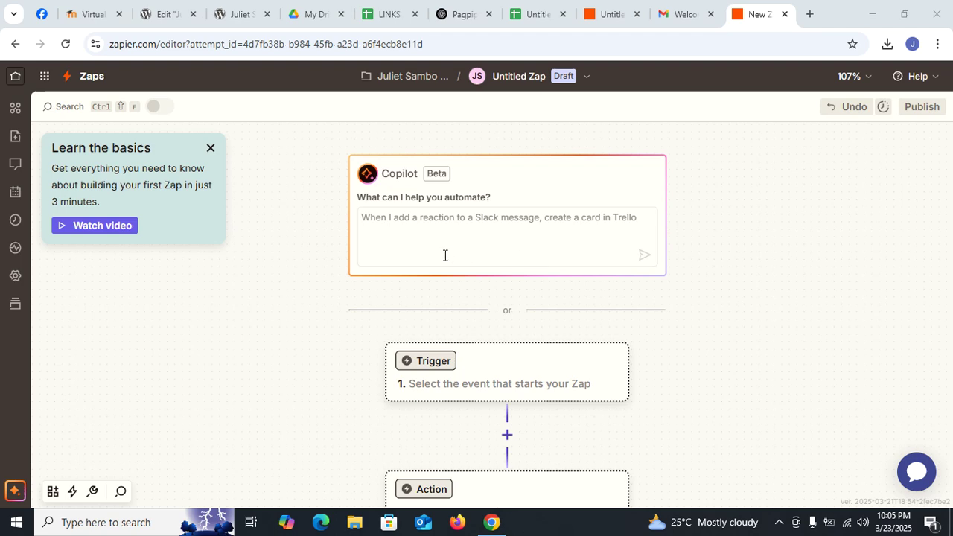
{"action": "left_click", "coordinate": [513, 366]}
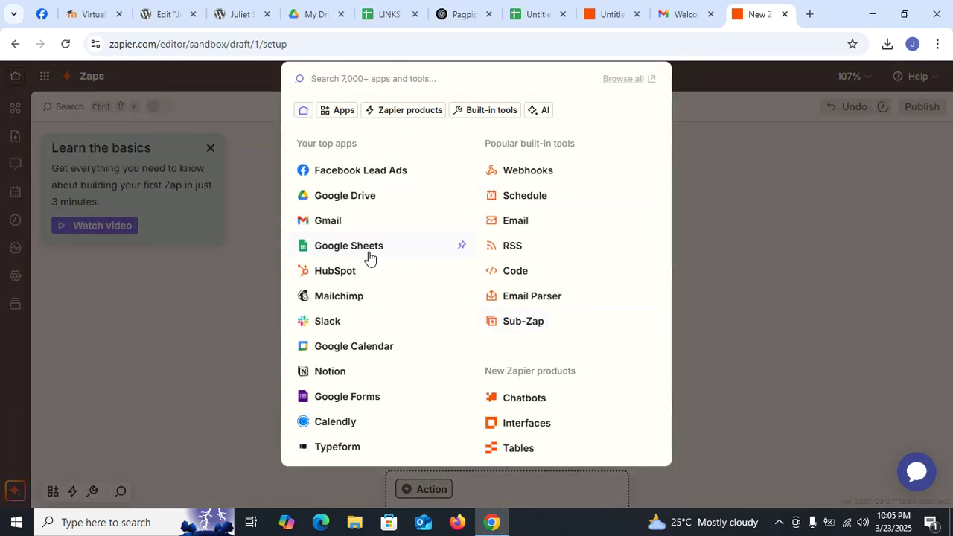
{"action": "left_click", "coordinate": [346, 200]}
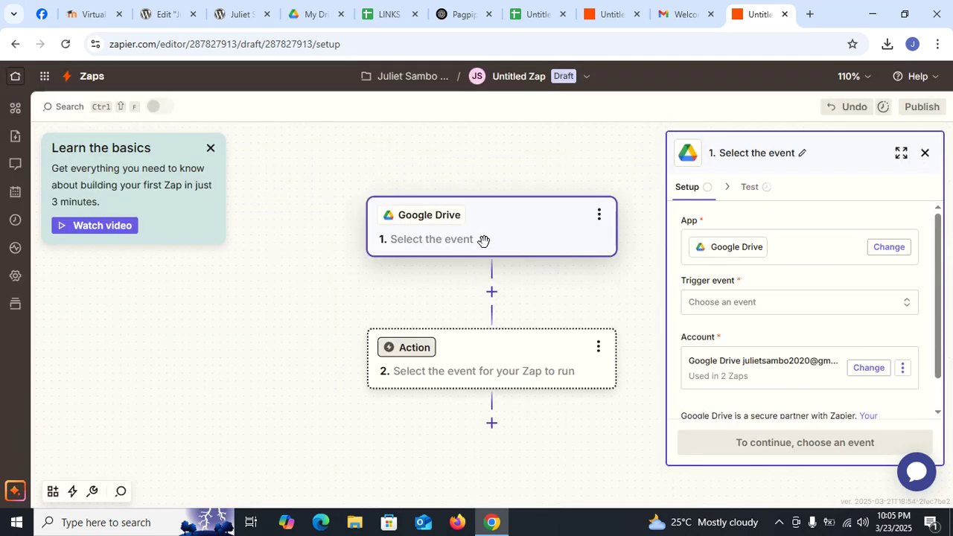
Set the Google Drive trigger event to New File in Folder and continue to its configuration.
{"action": "left_click", "coordinate": [792, 305]}
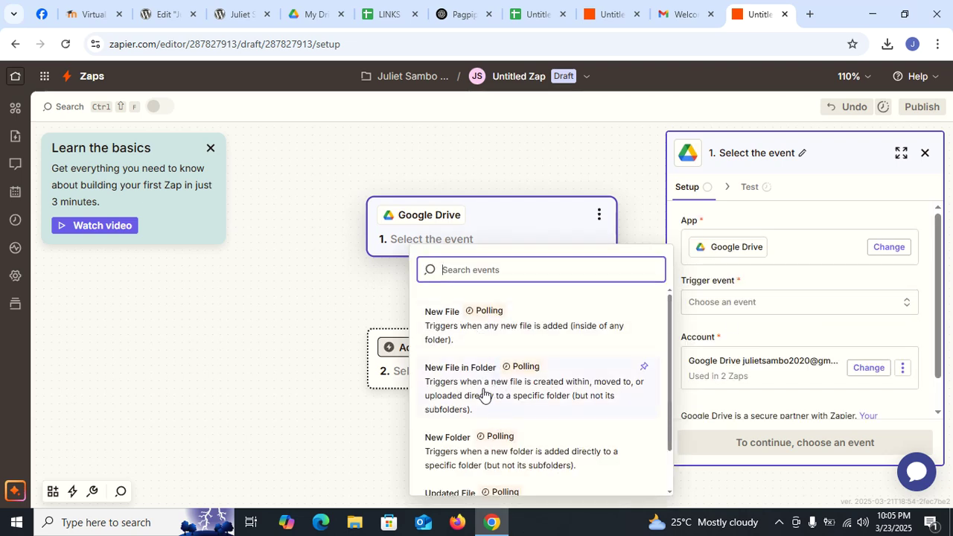
{"action": "scroll", "coordinate": [483, 393], "scroll_direction": "down", "scroll_amount": 1}
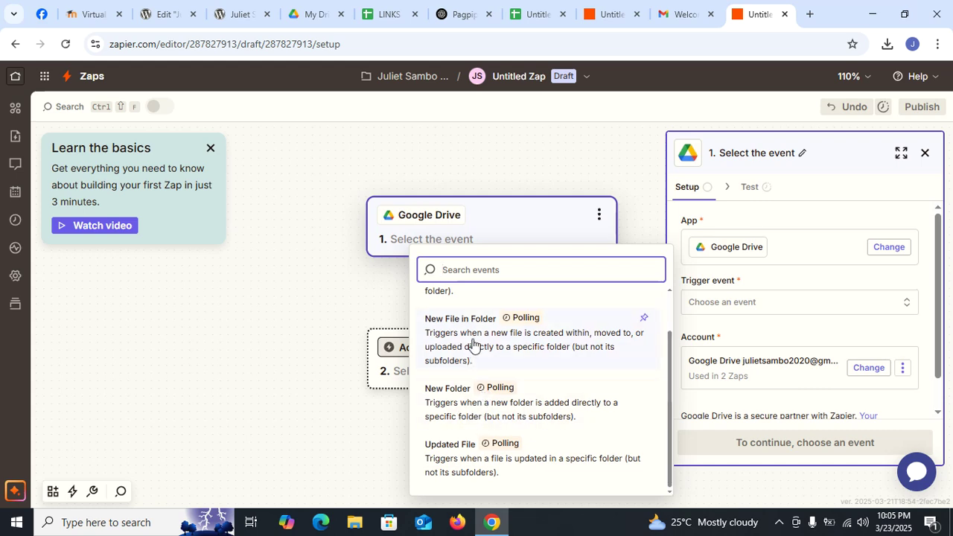
{"action": "scroll", "coordinate": [520, 344], "scroll_direction": "up", "scroll_amount": 1}
{"action": "scroll", "coordinate": [525, 350], "scroll_direction": "down", "scroll_amount": 1}
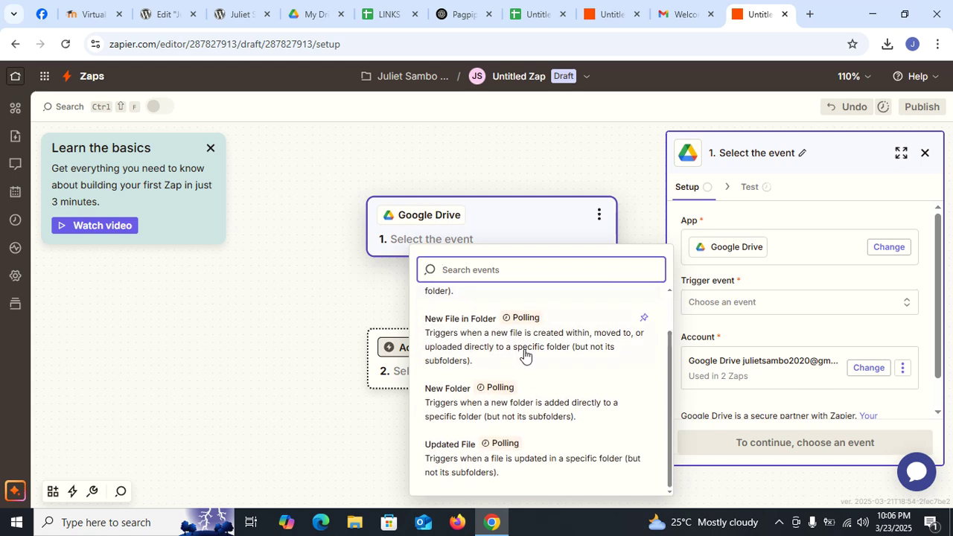
{"action": "left_click", "coordinate": [483, 340]}
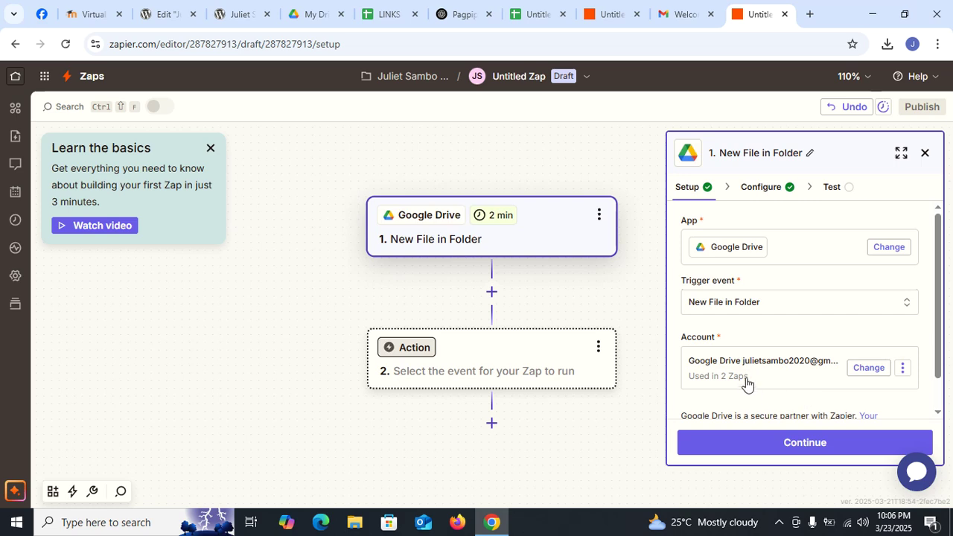
{"action": "scroll", "coordinate": [747, 383], "scroll_direction": "down", "scroll_amount": 1}
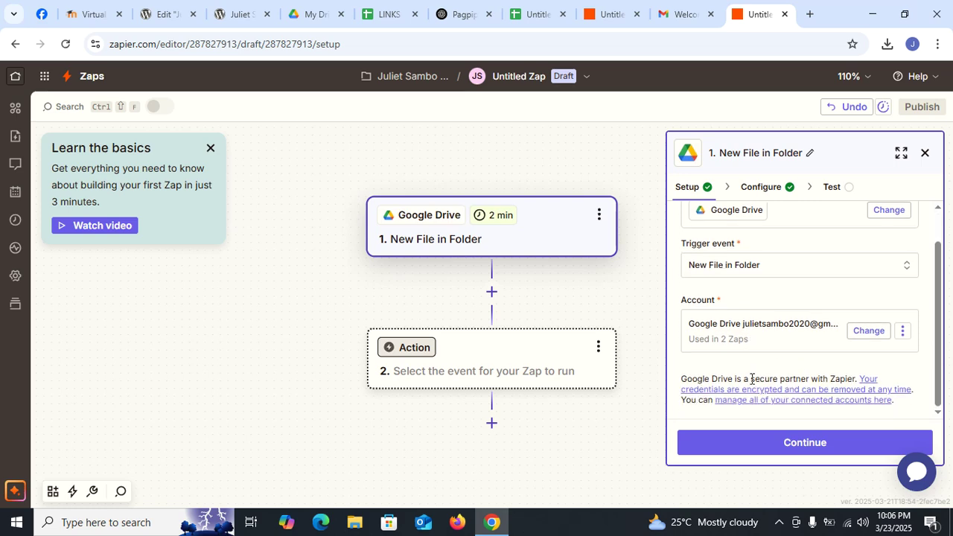
{"action": "left_click", "coordinate": [787, 448]}
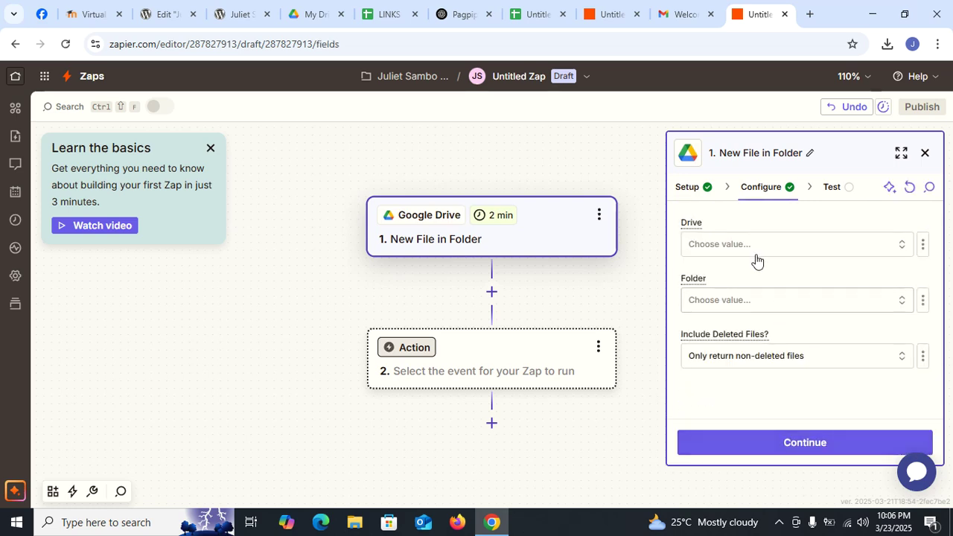
Try to set the New File in Folder trigger's drive to My Google Drive, loading more drive results.
{"action": "left_click", "coordinate": [751, 249]}
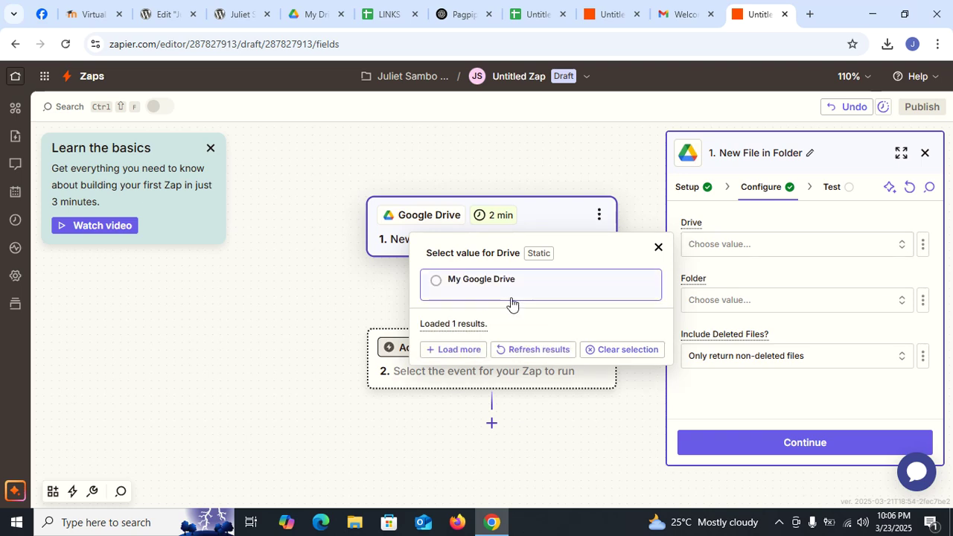
{"action": "left_click", "coordinate": [497, 289]}
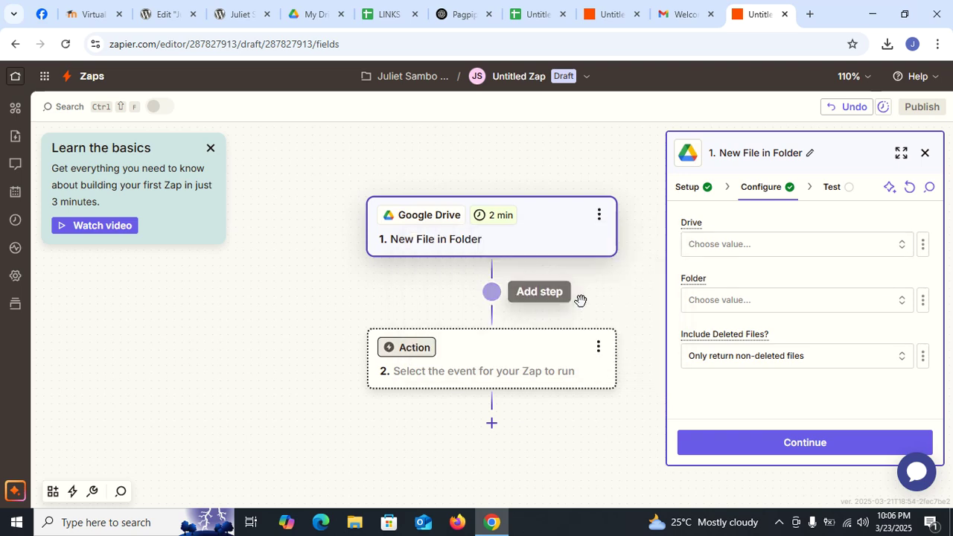
{"action": "left_click", "coordinate": [898, 247]}
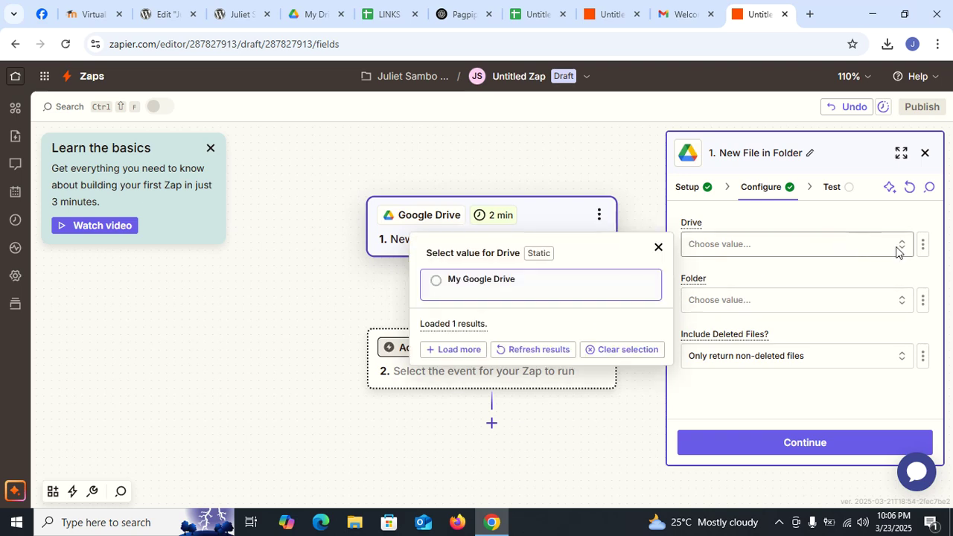
{"action": "left_click", "coordinate": [447, 352]}
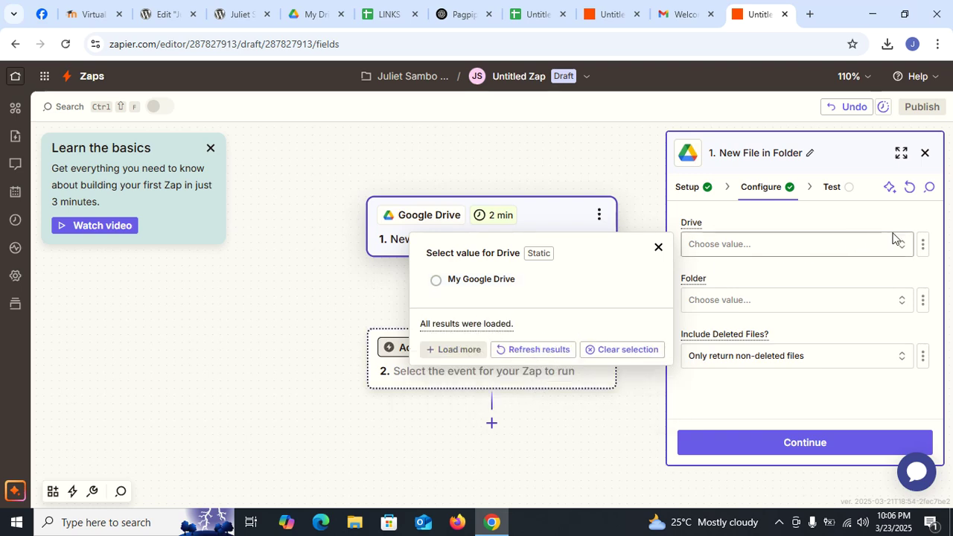
{"action": "left_click", "coordinate": [871, 249]}
{"action": "left_click", "coordinate": [864, 249]}
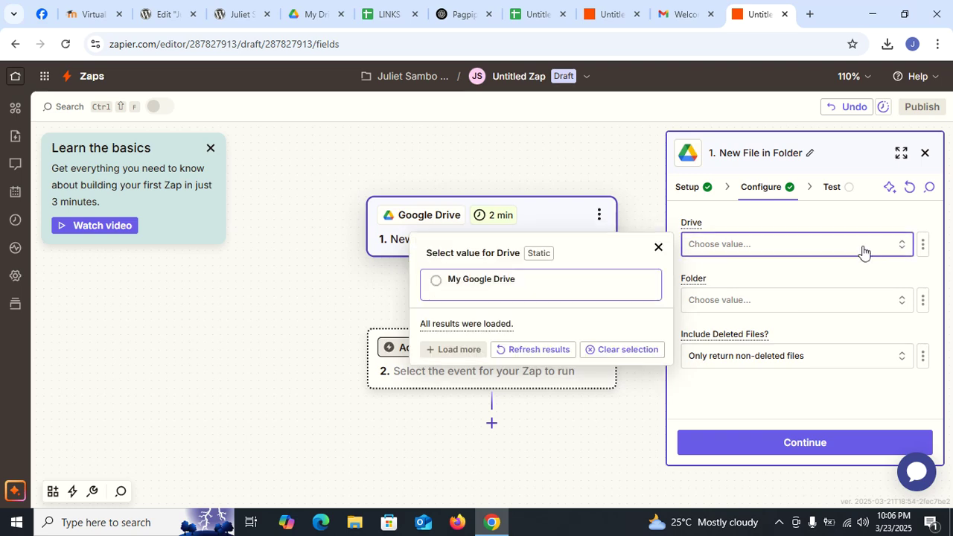
{"action": "left_click", "coordinate": [441, 287]}
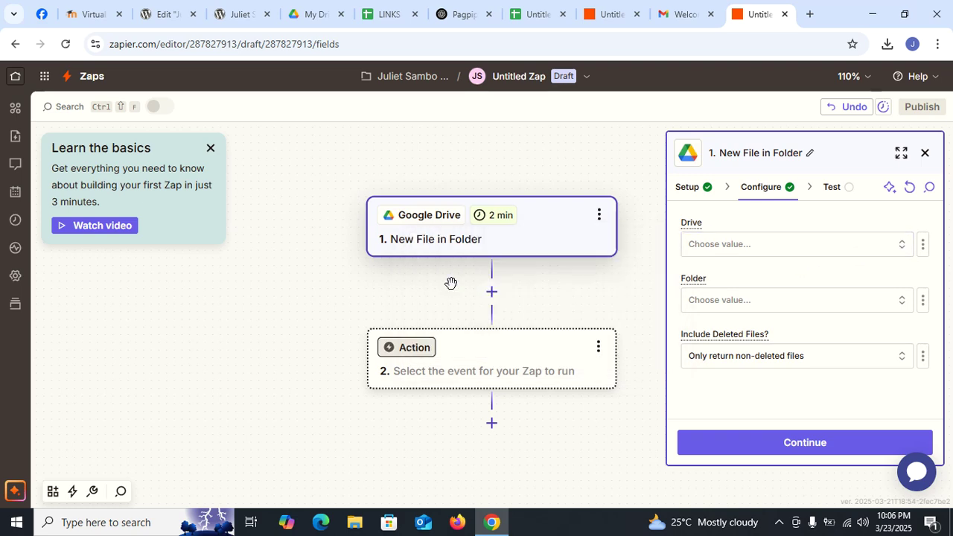
Set the trigger's folder to Real Estate VA, keep returning only non-deleted files, and continue to the trigger test.
{"action": "left_click", "coordinate": [741, 307]}
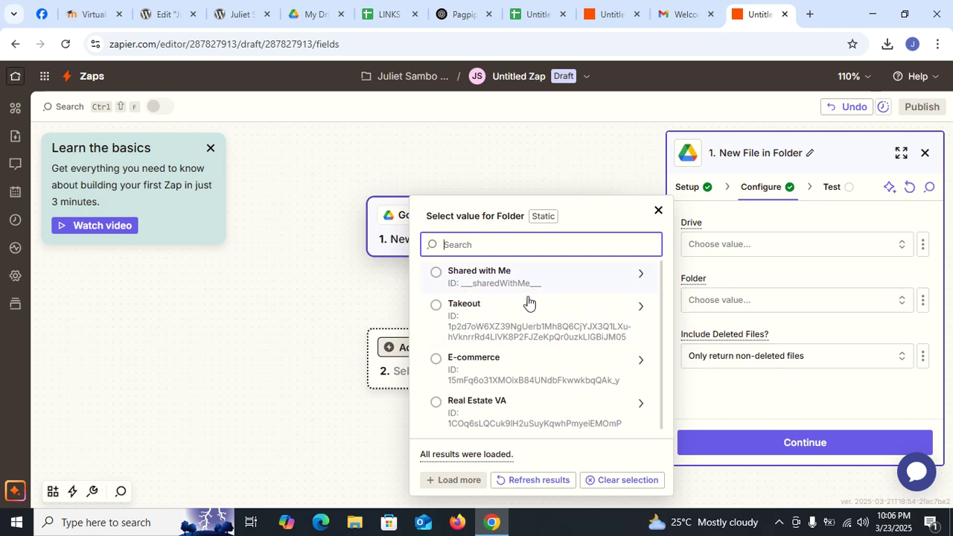
{"action": "scroll", "coordinate": [454, 385], "scroll_direction": "down", "scroll_amount": 1}
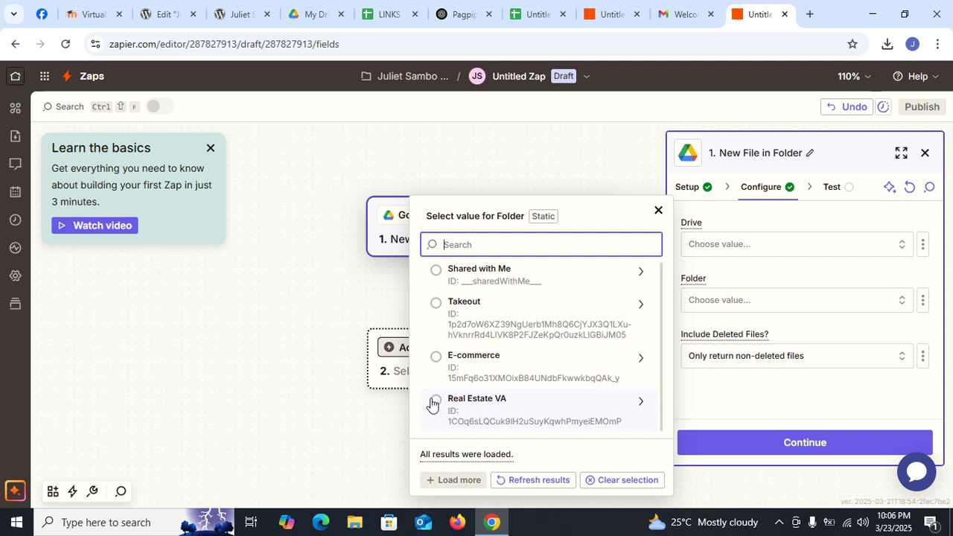
{"action": "left_click", "coordinate": [435, 403]}
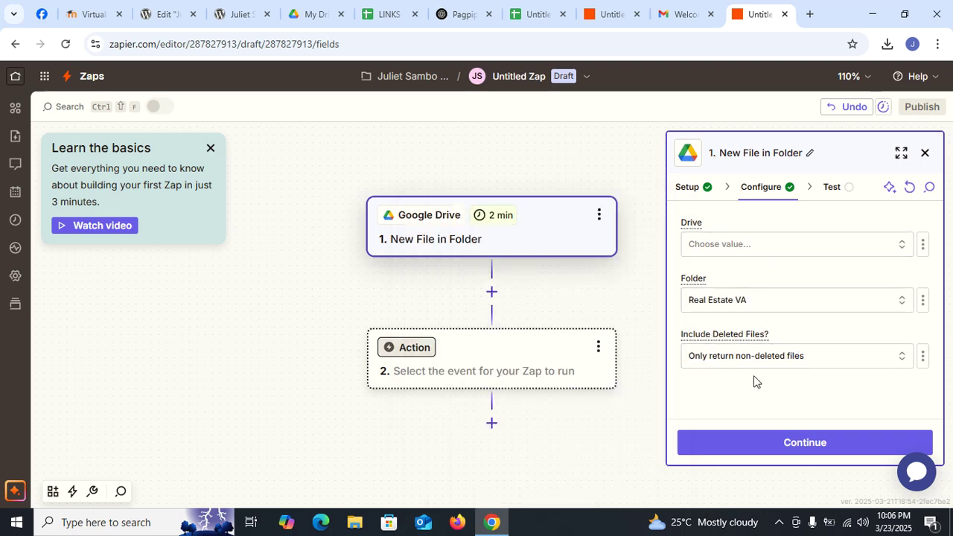
{"action": "left_click", "coordinate": [760, 358]}
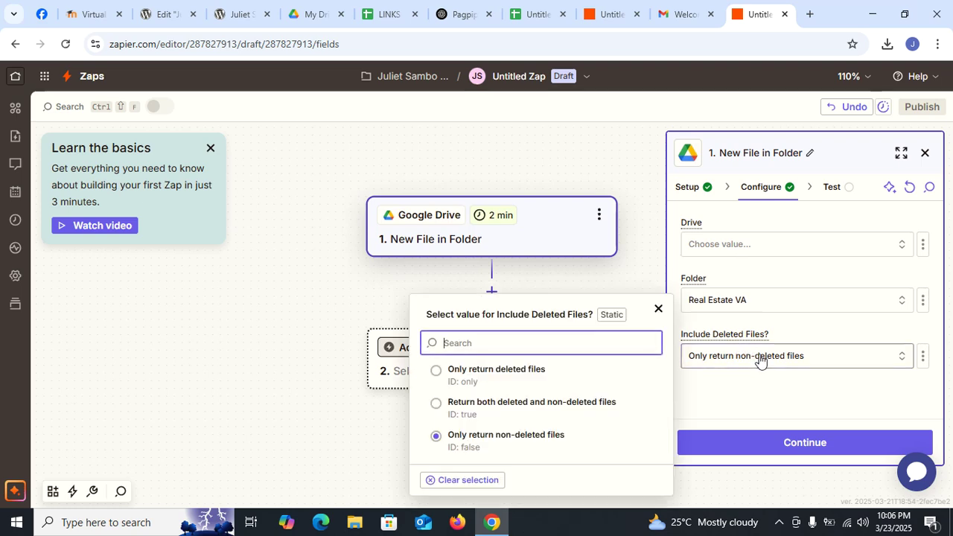
{"action": "left_click", "coordinate": [760, 357]}
{"action": "left_click", "coordinate": [811, 445]}
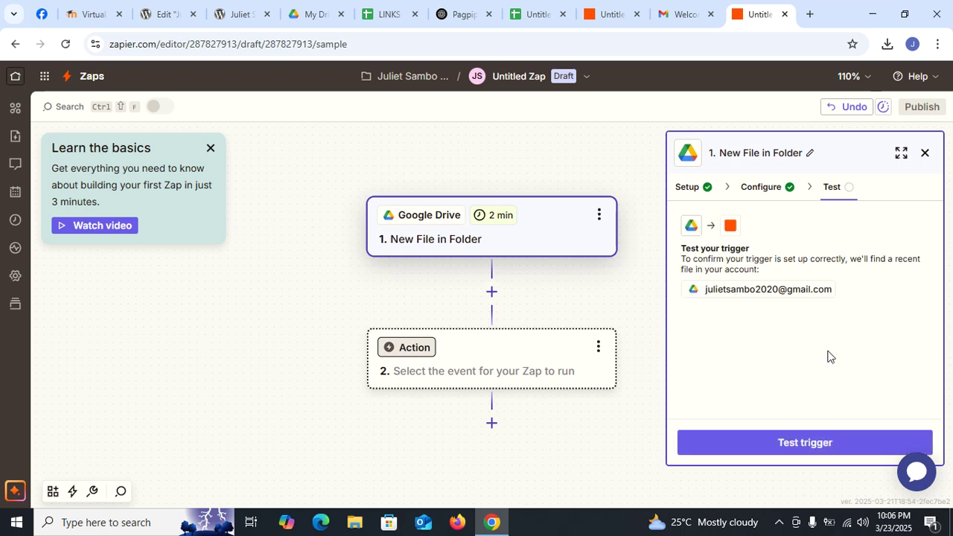
Test the New File in Folder trigger and find new records from the folder.
{"action": "left_click", "coordinate": [823, 447]}
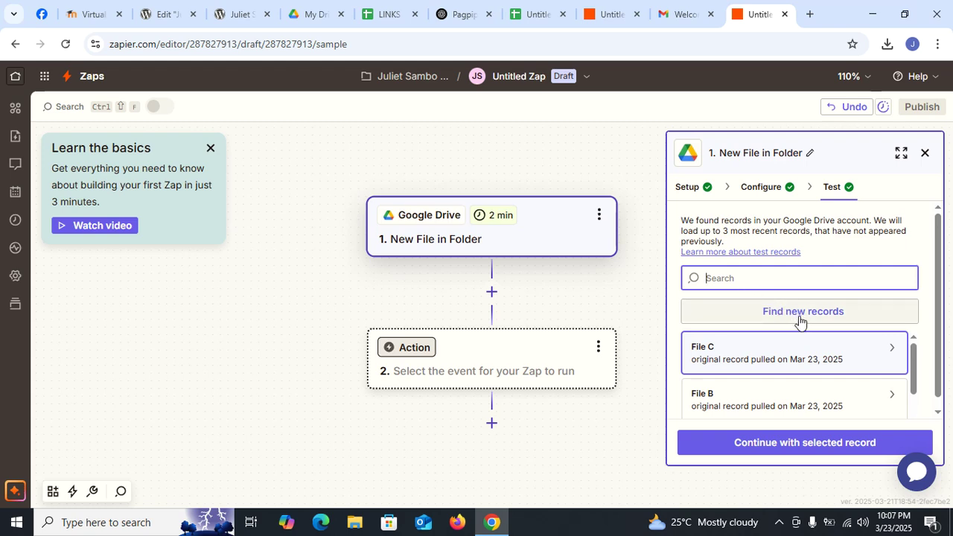
{"action": "scroll", "coordinate": [756, 368], "scroll_direction": "down", "scroll_amount": 1}
{"action": "scroll", "coordinate": [775, 372], "scroll_direction": "up", "scroll_amount": 1}
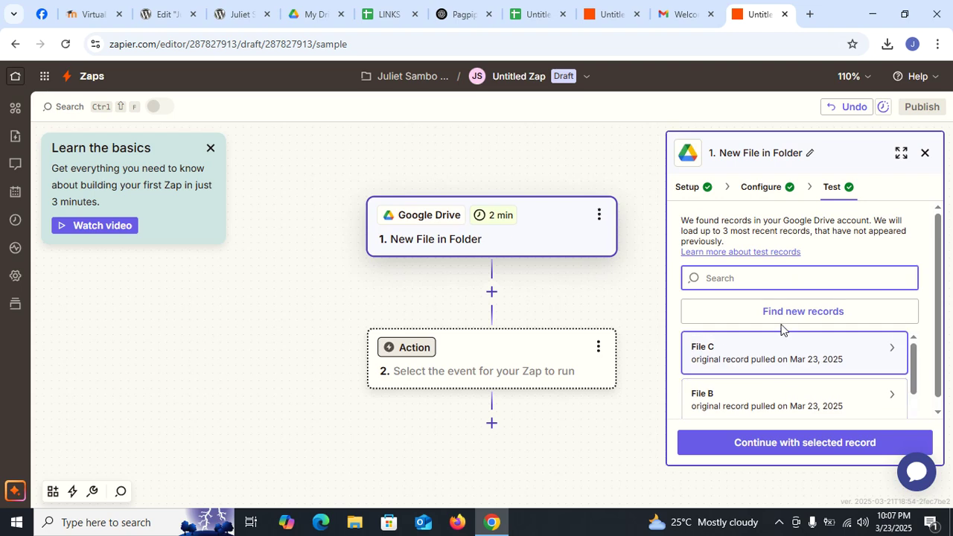
{"action": "left_click", "coordinate": [783, 312]}
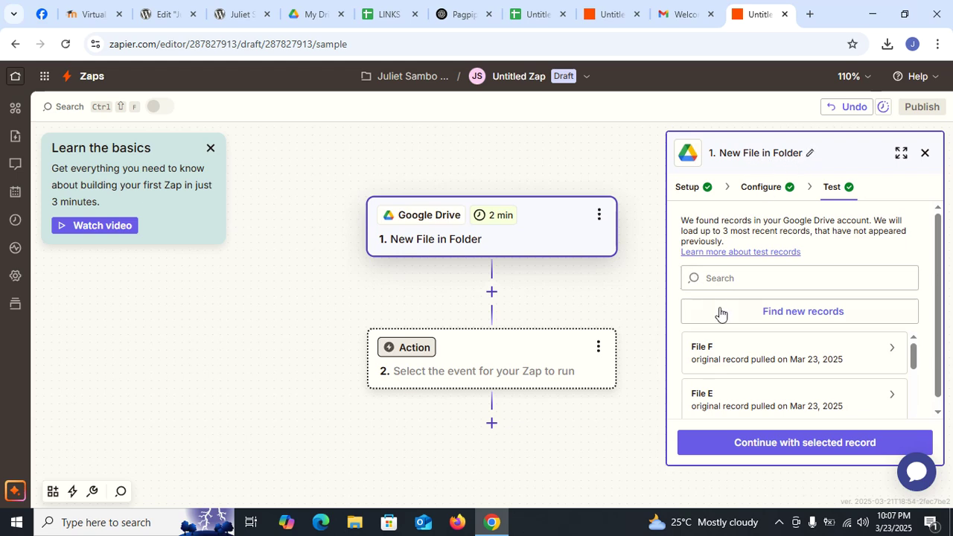
Browse the found test records and select File E.
{"action": "scroll", "coordinate": [745, 353], "scroll_direction": "down", "scroll_amount": 2}
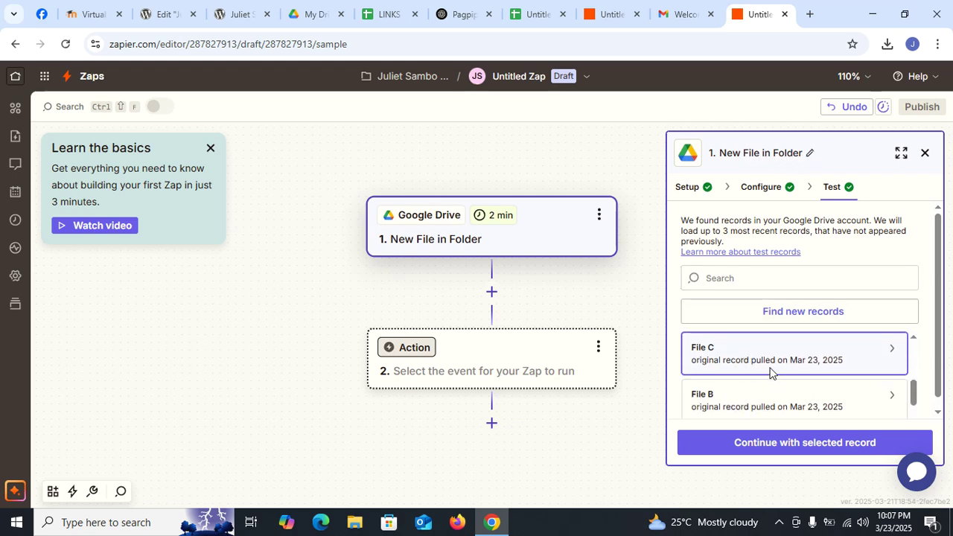
{"action": "scroll", "coordinate": [779, 372], "scroll_direction": "up", "scroll_amount": 2}
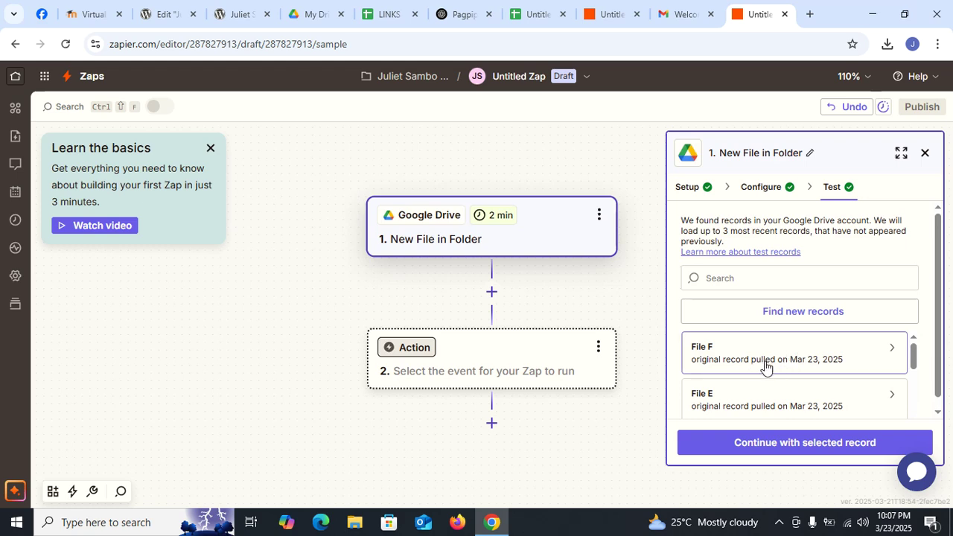
{"action": "scroll", "coordinate": [766, 368], "scroll_direction": "down", "scroll_amount": 3}
{"action": "scroll", "coordinate": [779, 391], "scroll_direction": "down", "scroll_amount": 1}
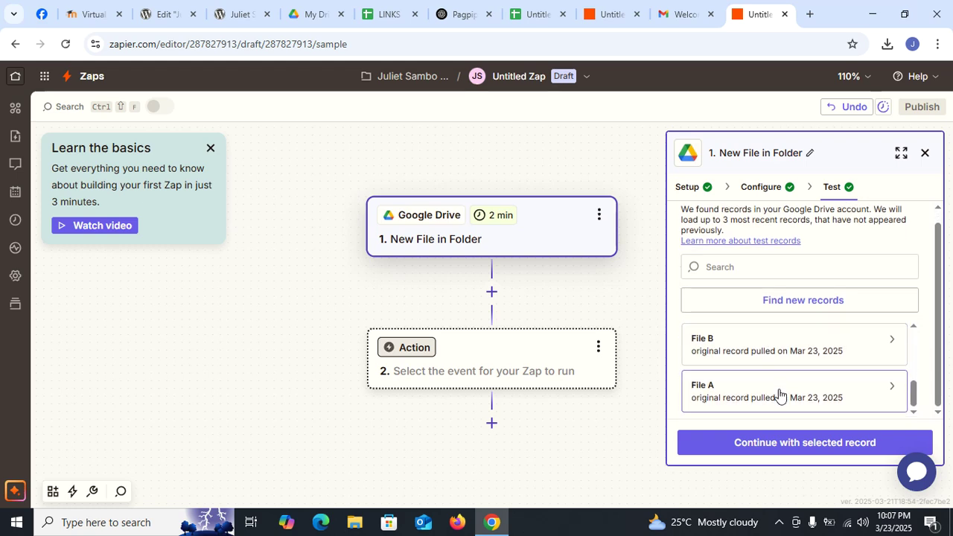
{"action": "scroll", "coordinate": [772, 387], "scroll_direction": "up", "scroll_amount": 2}
{"action": "left_click", "coordinate": [738, 349]}
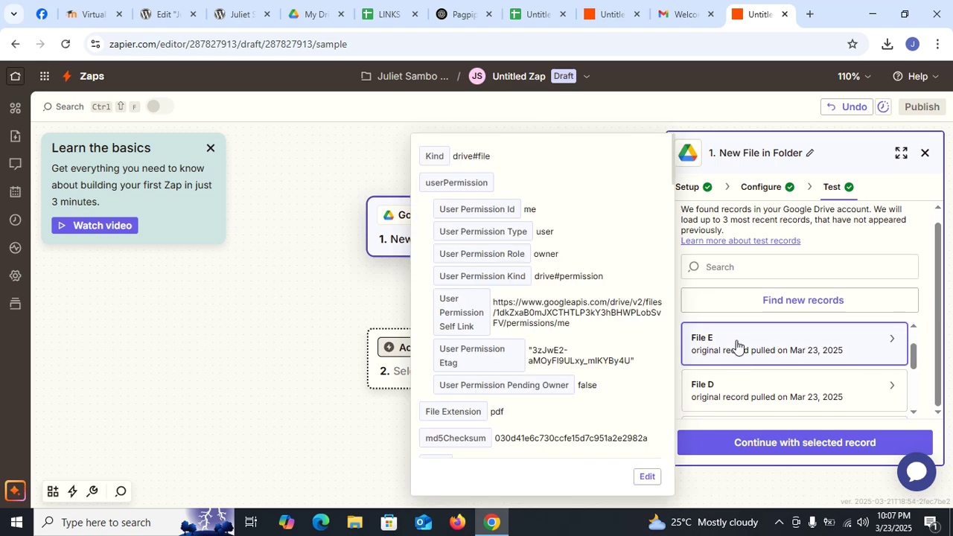
Review the File E record's field details and continue to the action step with that record.
{"action": "scroll", "coordinate": [491, 246], "scroll_direction": "down", "scroll_amount": 5}
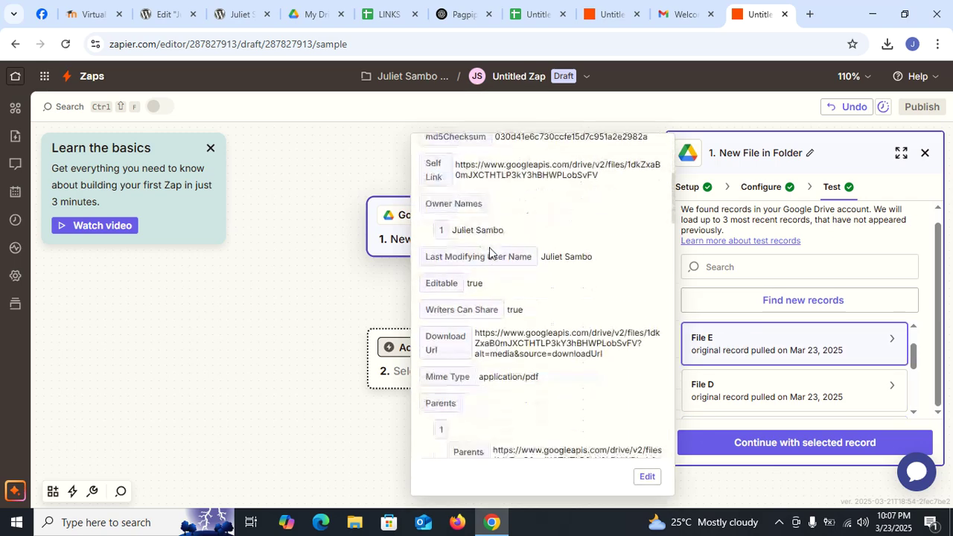
{"action": "scroll", "coordinate": [504, 303], "scroll_direction": "up", "scroll_amount": 5}
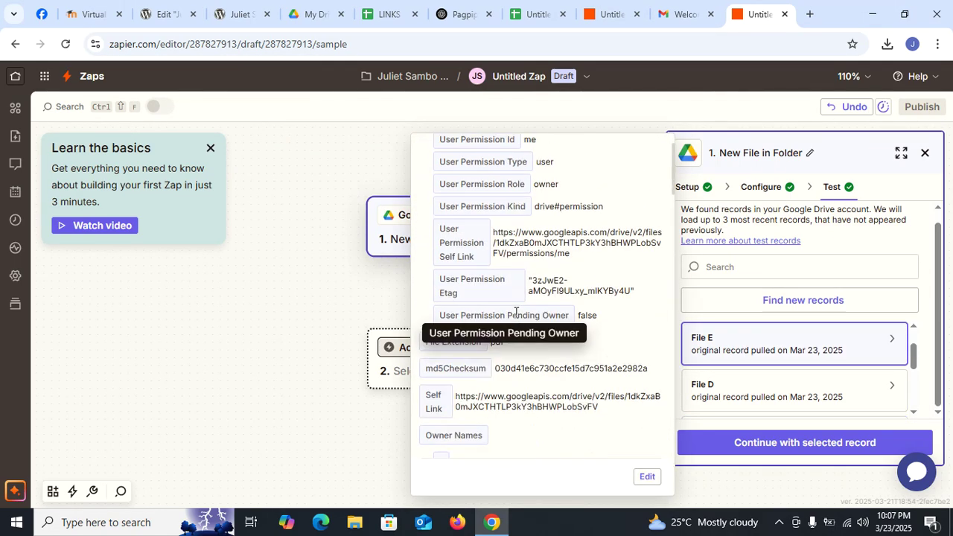
{"action": "scroll", "coordinate": [532, 266], "scroll_direction": "down", "scroll_amount": 5}
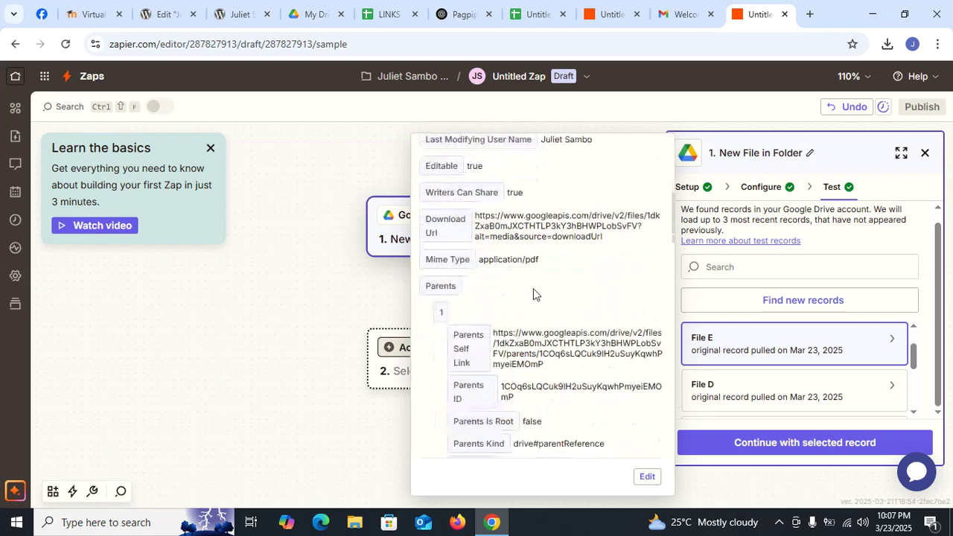
{"action": "scroll", "coordinate": [534, 290], "scroll_direction": "down", "scroll_amount": 3}
{"action": "scroll", "coordinate": [544, 357], "scroll_direction": "down", "scroll_amount": 10}
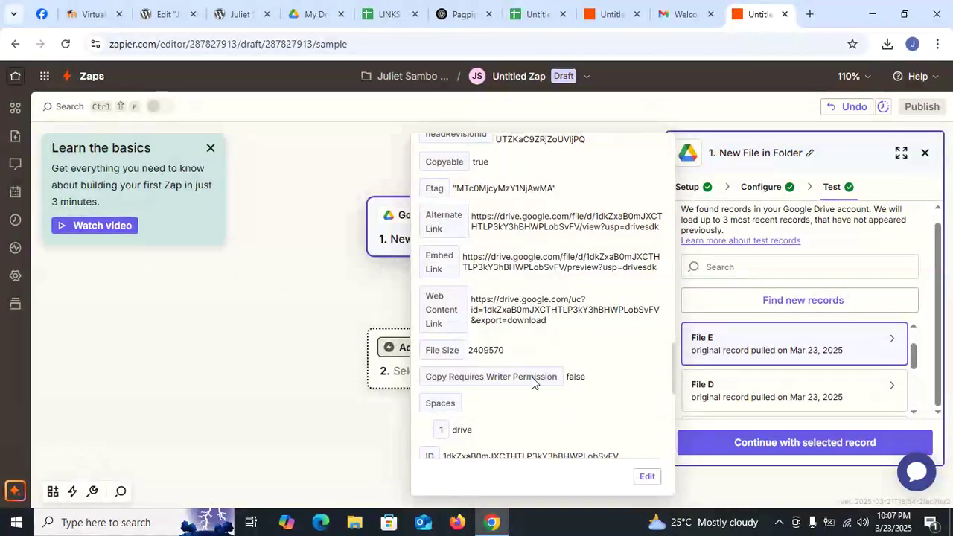
{"action": "scroll", "coordinate": [539, 387], "scroll_direction": "down", "scroll_amount": 2}
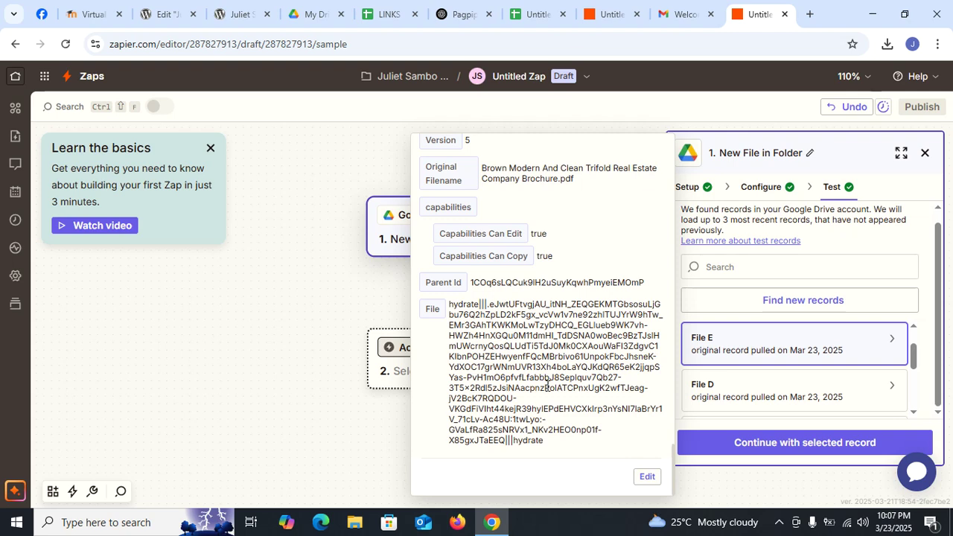
{"action": "scroll", "coordinate": [501, 344], "scroll_direction": "up", "scroll_amount": 4}
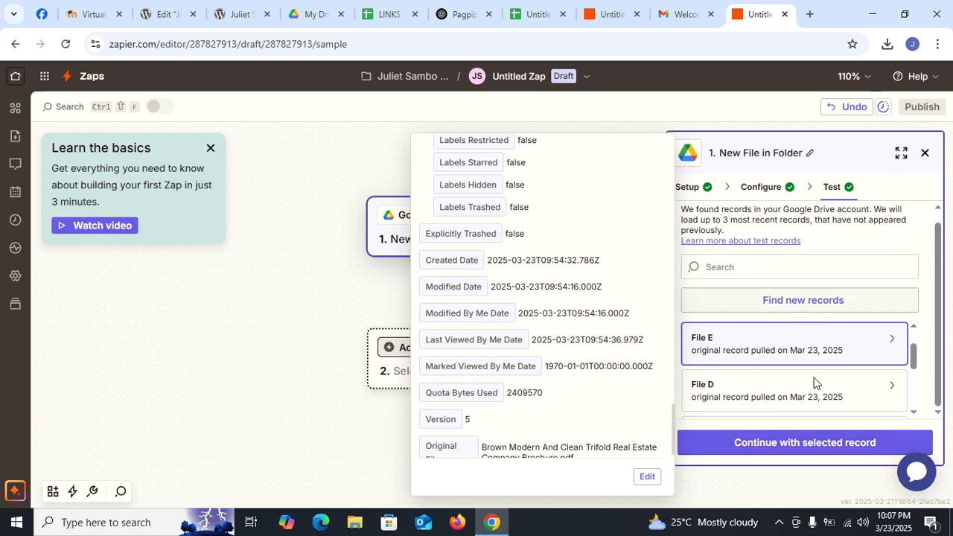
{"action": "left_click", "coordinate": [788, 446]}
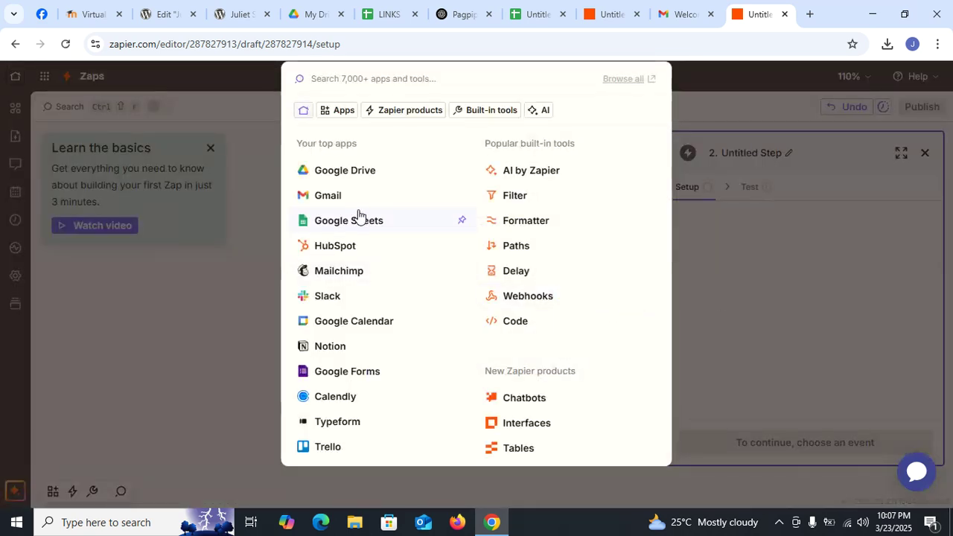
Choose Gmail as the action app and set its action event to Add Label to Email.
{"action": "left_click", "coordinate": [337, 199]}
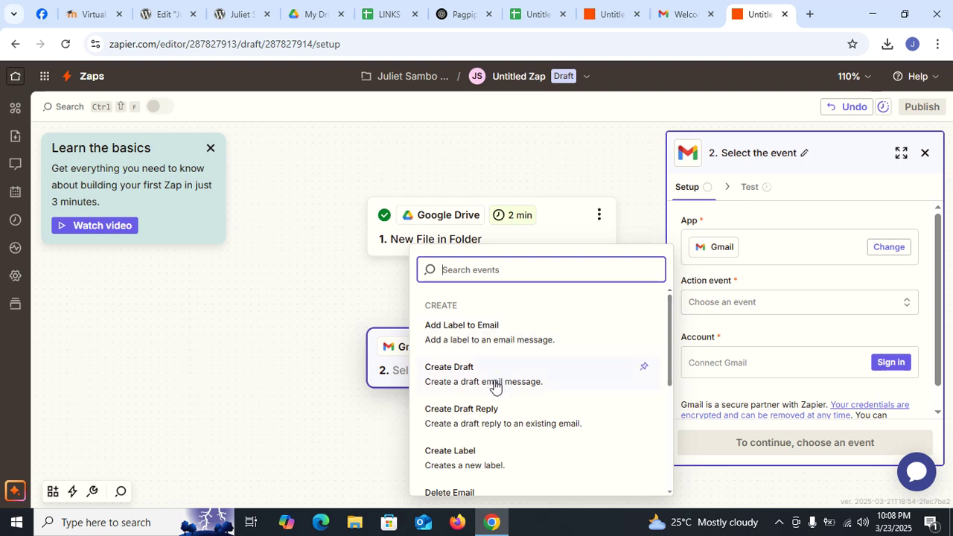
{"action": "scroll", "coordinate": [495, 385], "scroll_direction": "down", "scroll_amount": 2}
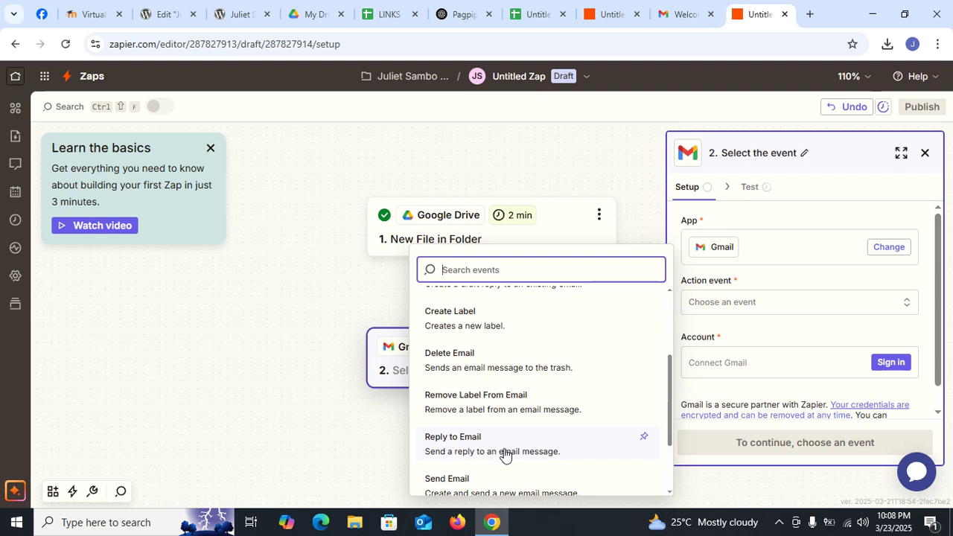
{"action": "scroll", "coordinate": [534, 425], "scroll_direction": "down", "scroll_amount": 2}
{"action": "scroll", "coordinate": [527, 419], "scroll_direction": "up", "scroll_amount": 3}
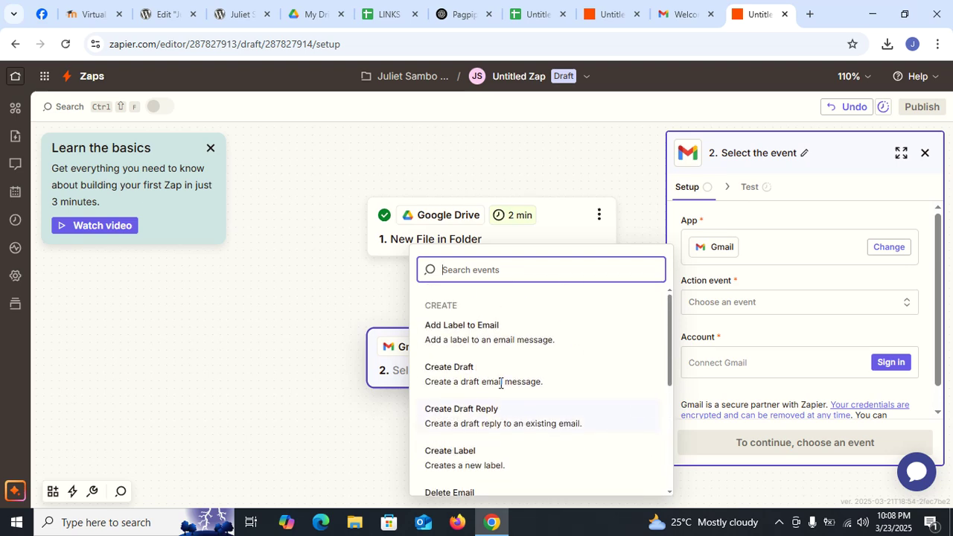
{"action": "left_click", "coordinate": [509, 343]}
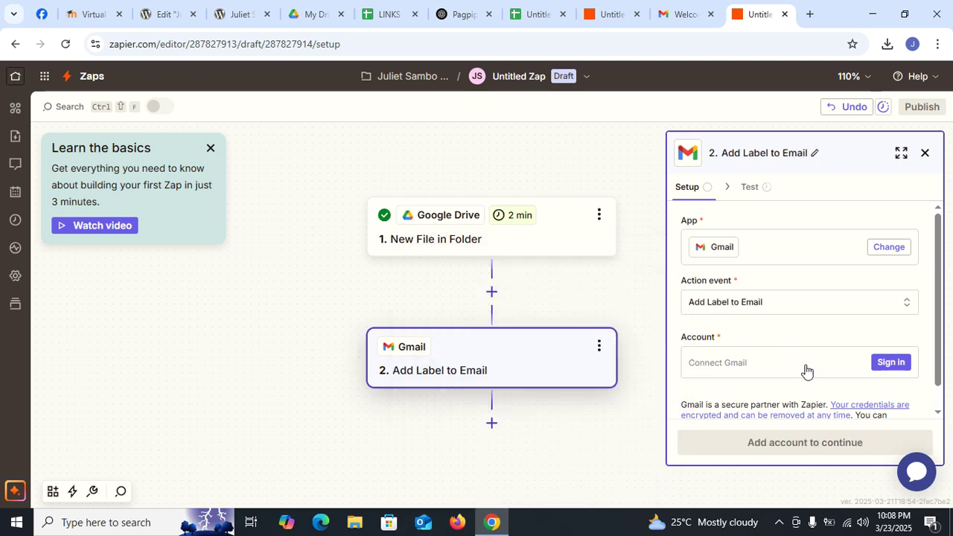
Connect Gmail by signing in with the saved Google account and allowing Zapier's requested access.
{"action": "left_click", "coordinate": [755, 369]}
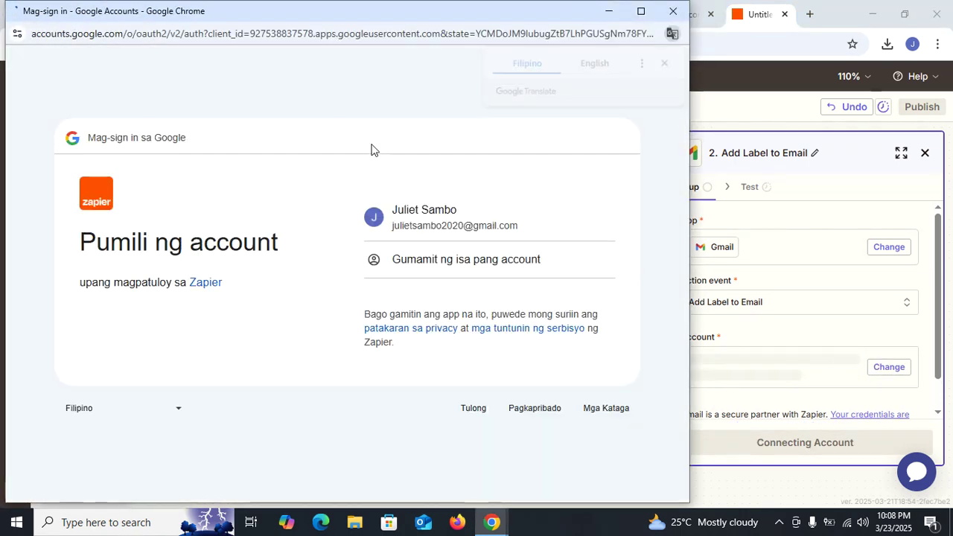
{"action": "left_click", "coordinate": [437, 213]}
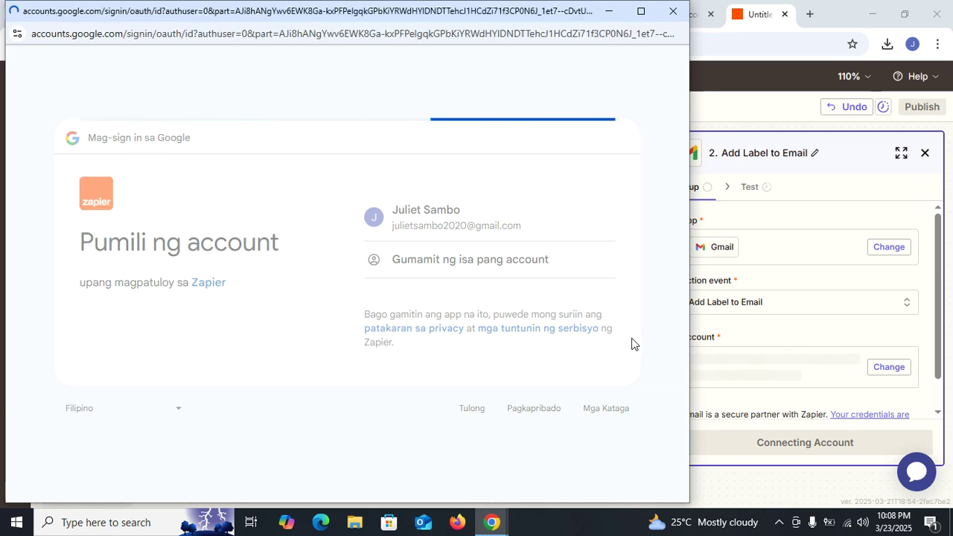
{"action": "left_click", "coordinate": [551, 356]}
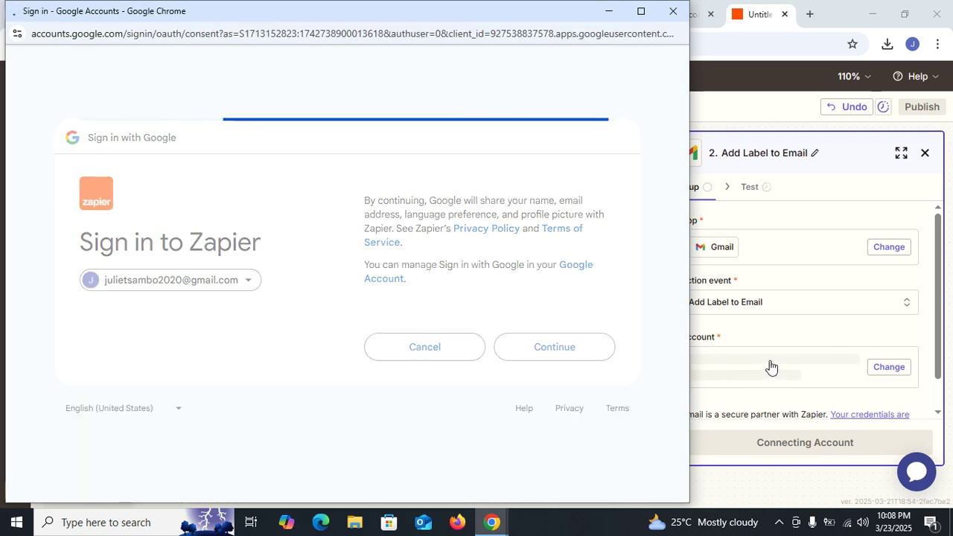
{"action": "scroll", "coordinate": [634, 399], "scroll_direction": "down", "scroll_amount": 3}
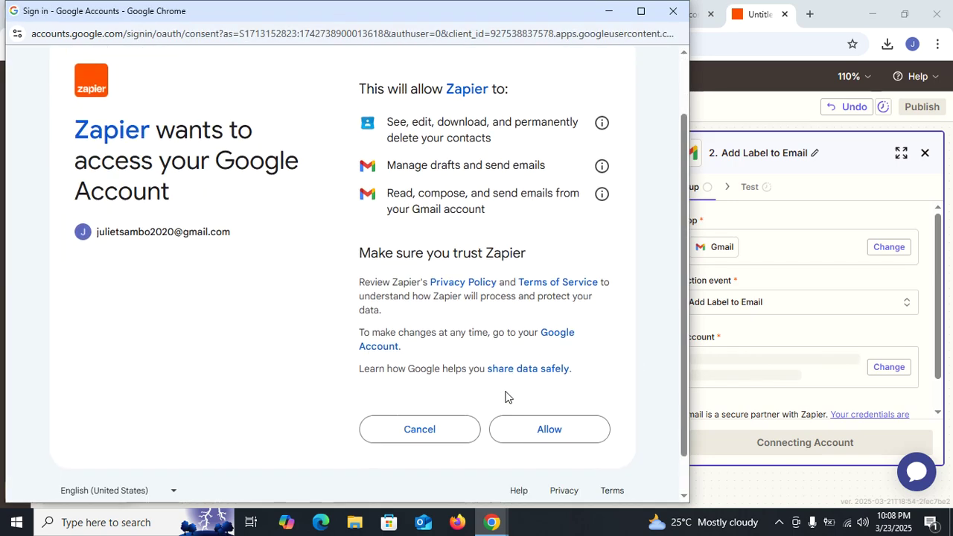
{"action": "left_click", "coordinate": [549, 385]}
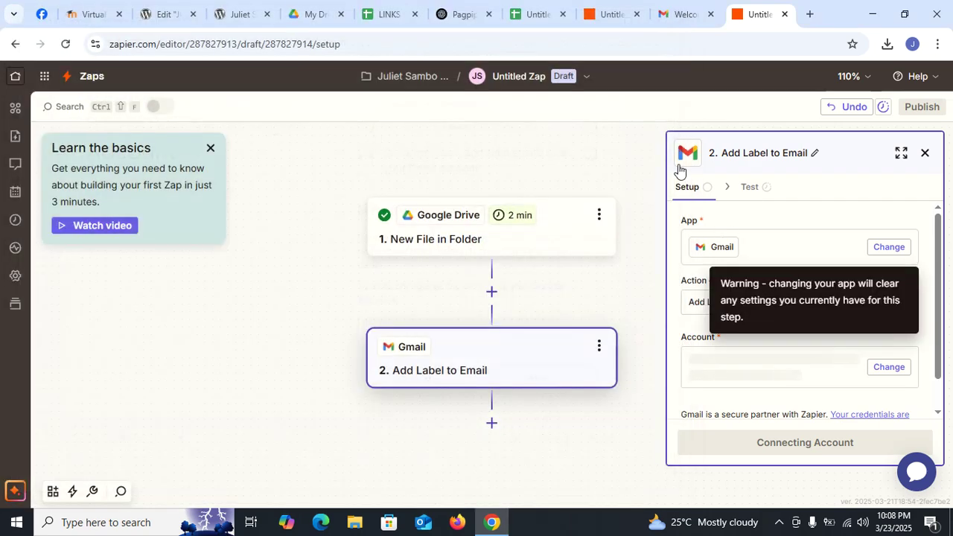
Look at Google Drive's Home page, and switch to Gmail to view the inbox.
{"action": "left_click", "coordinate": [317, 14]}
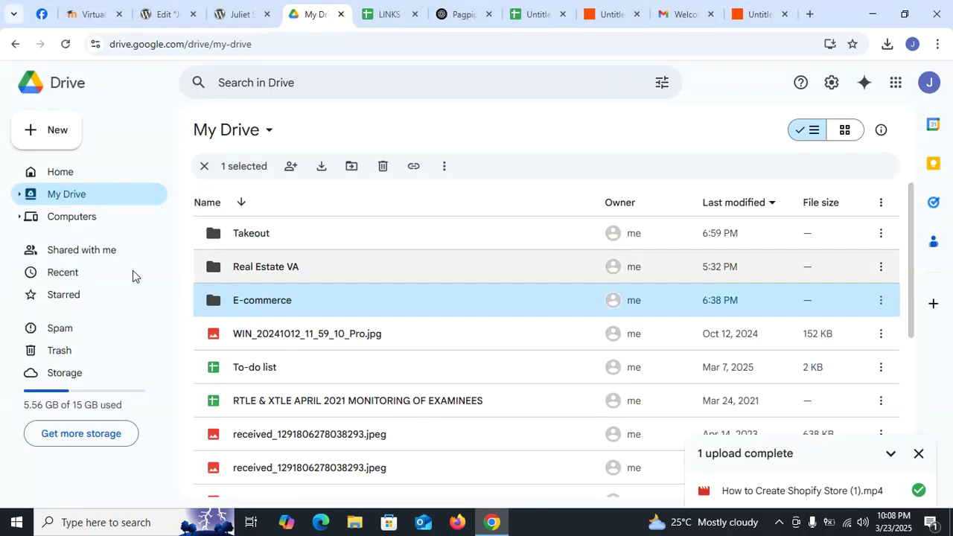
{"action": "left_click", "coordinate": [58, 172]}
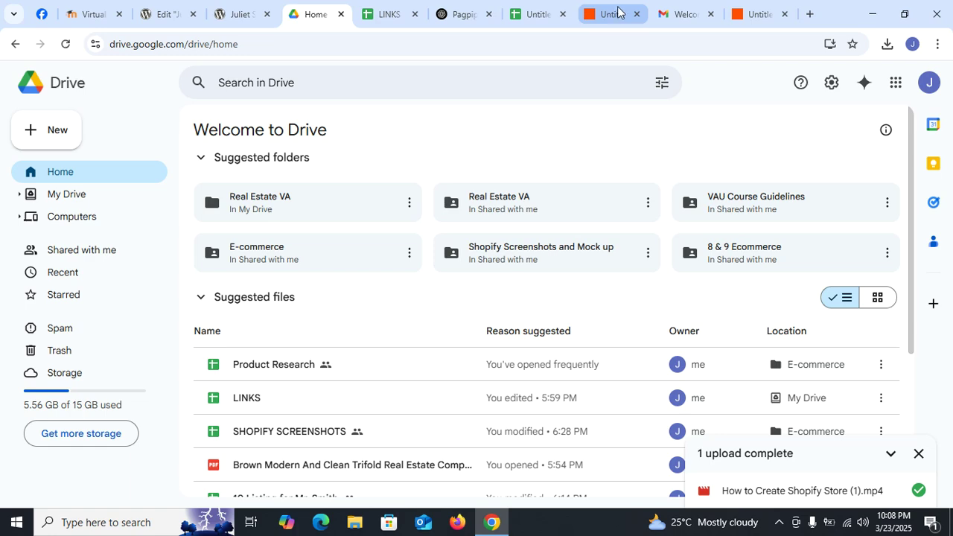
{"action": "left_click", "coordinate": [670, 13]}
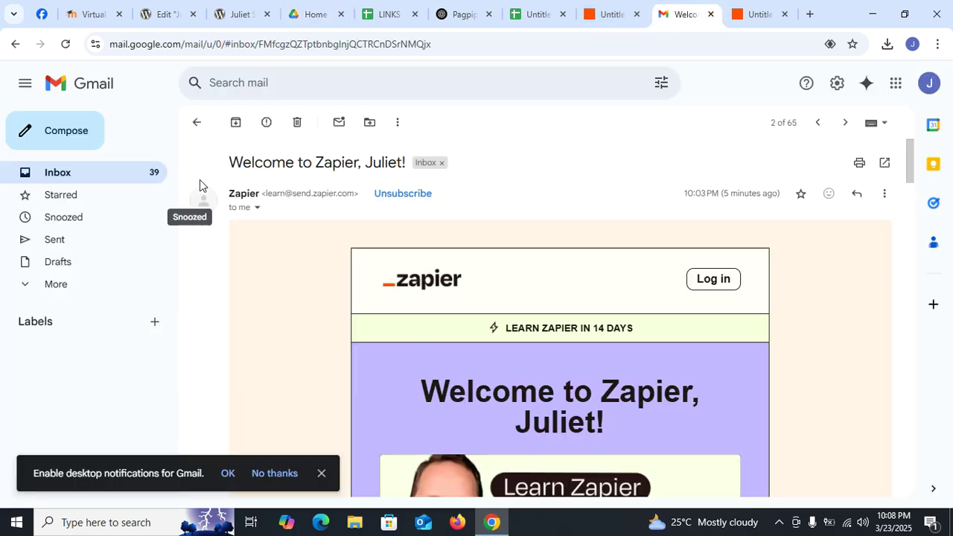
{"action": "left_click", "coordinate": [59, 173]}
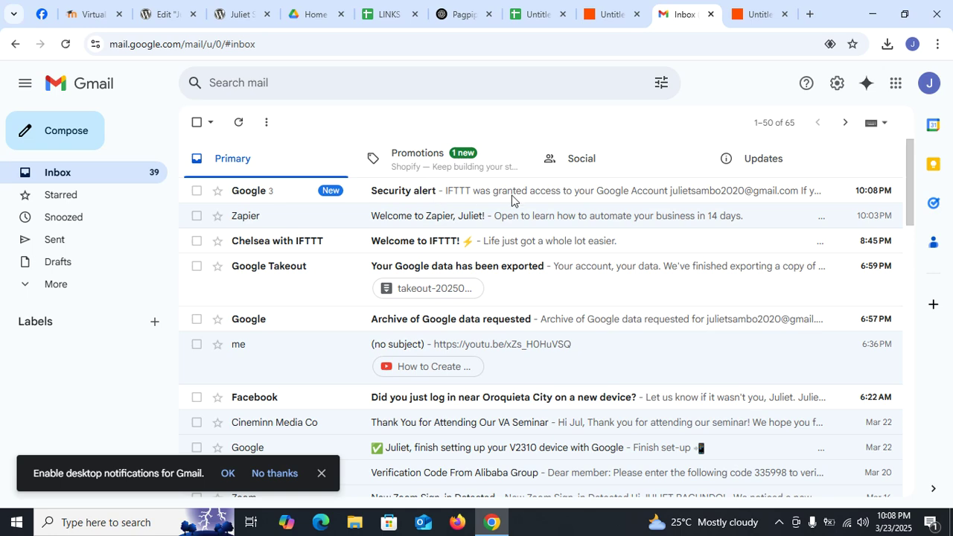
Read the Google security alert email, return to the inbox, and open the Welcome to IFTTT email.
{"action": "left_click", "coordinate": [600, 193]}
{"action": "scroll", "coordinate": [605, 273], "scroll_direction": "down", "scroll_amount": 1}
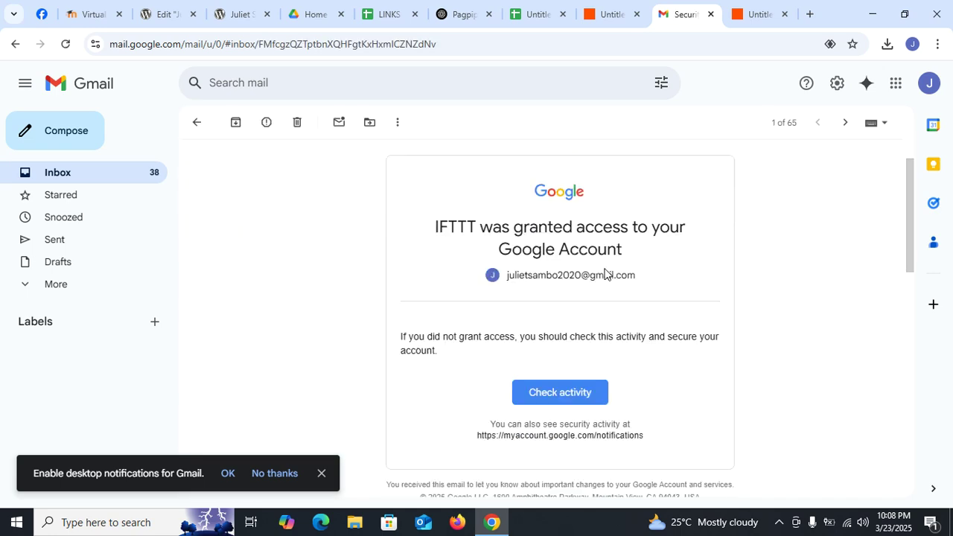
{"action": "scroll", "coordinate": [605, 272], "scroll_direction": "down", "scroll_amount": 2}
{"action": "scroll", "coordinate": [562, 273], "scroll_direction": "up", "scroll_amount": 3}
{"action": "left_click", "coordinate": [41, 173]}
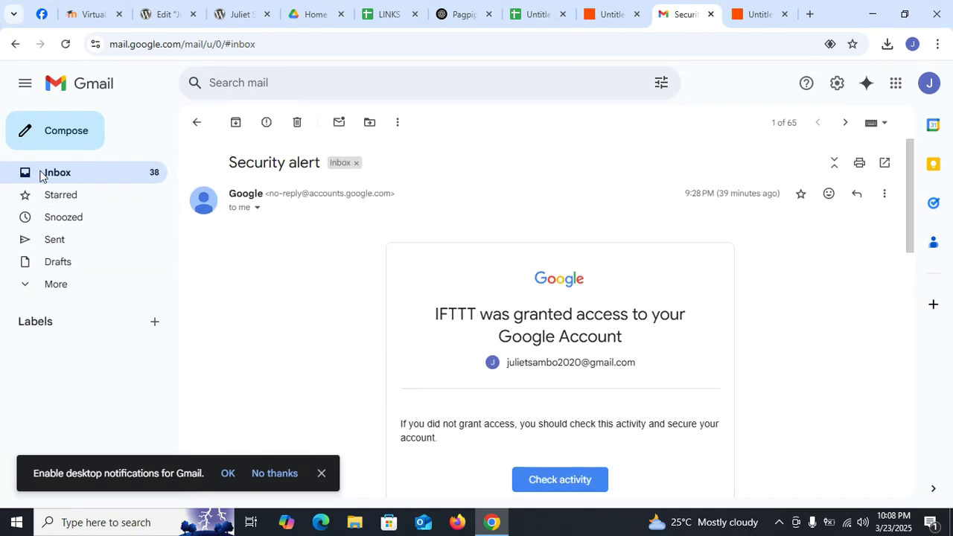
{"action": "left_click", "coordinate": [587, 245]}
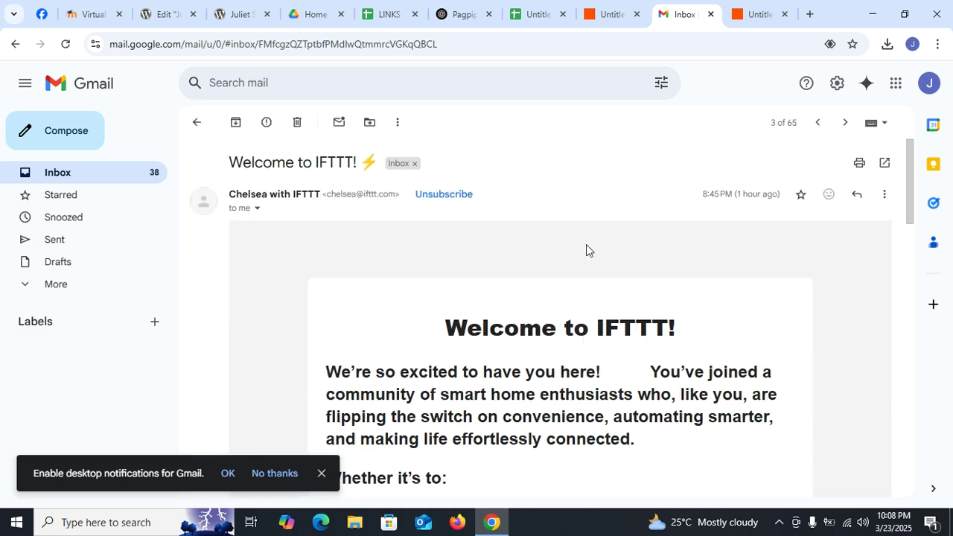
Return to the Zapier draft and set the Gmail action's label to INBOX and message to the second "Zapier was granted access to your Google Account" email.
{"action": "scroll", "coordinate": [596, 268], "scroll_direction": "down", "scroll_amount": 5}
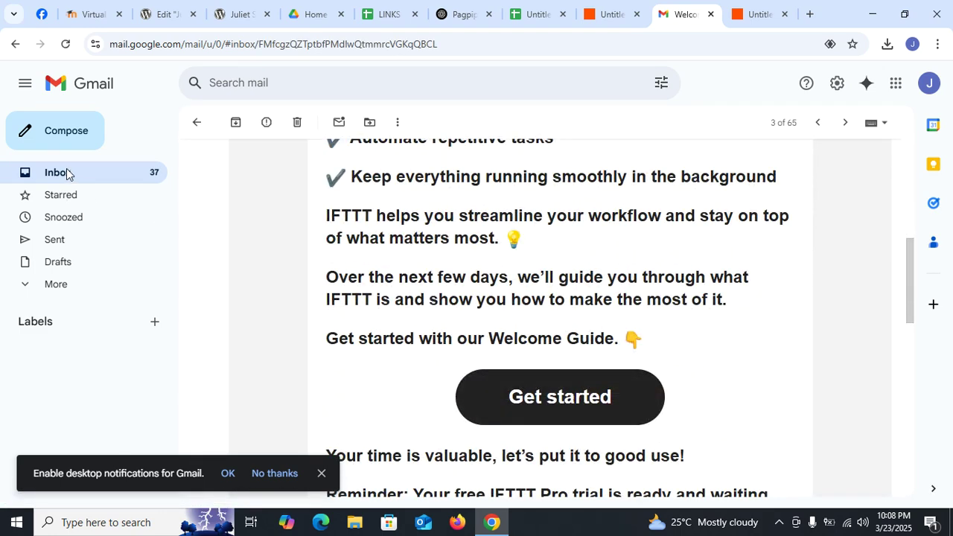
{"action": "left_click", "coordinate": [730, 12]}
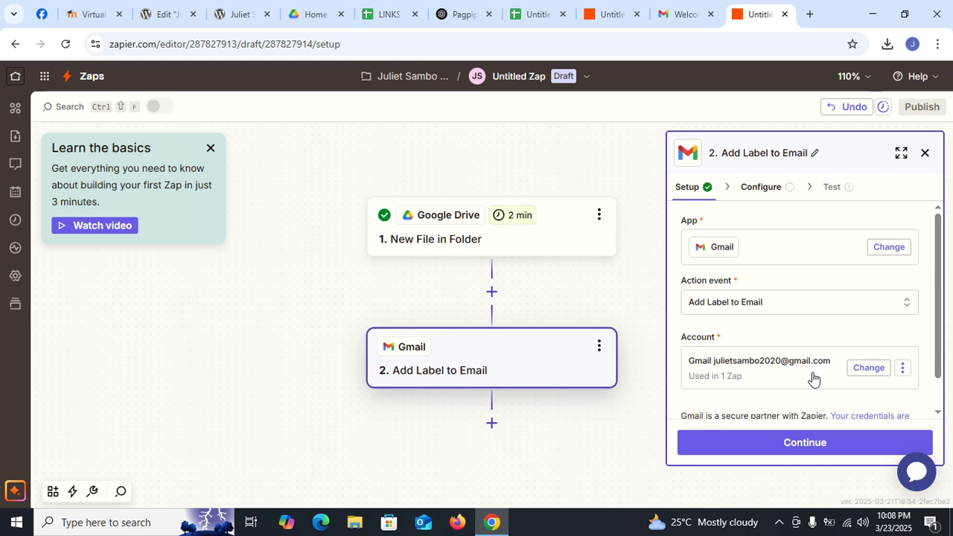
{"action": "left_click", "coordinate": [827, 448]}
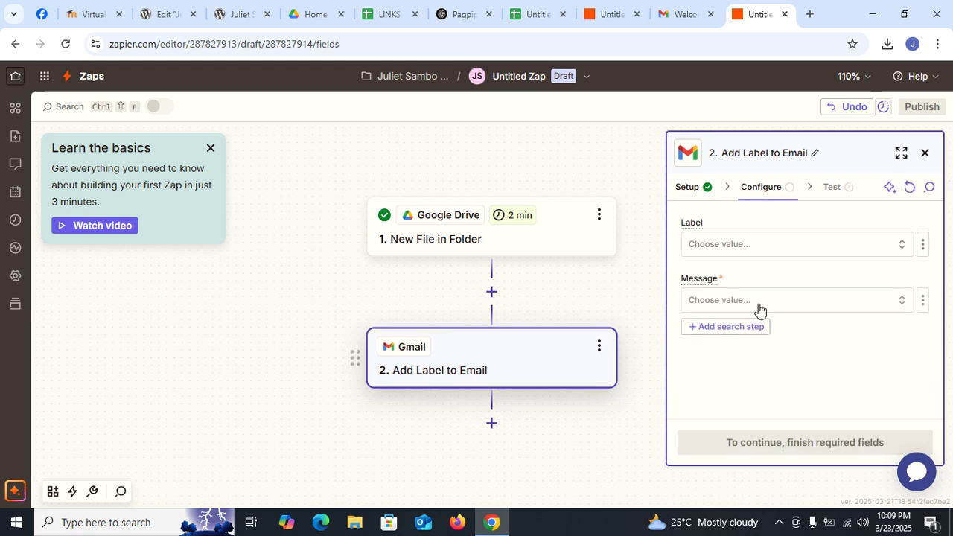
{"action": "left_click", "coordinate": [794, 253]}
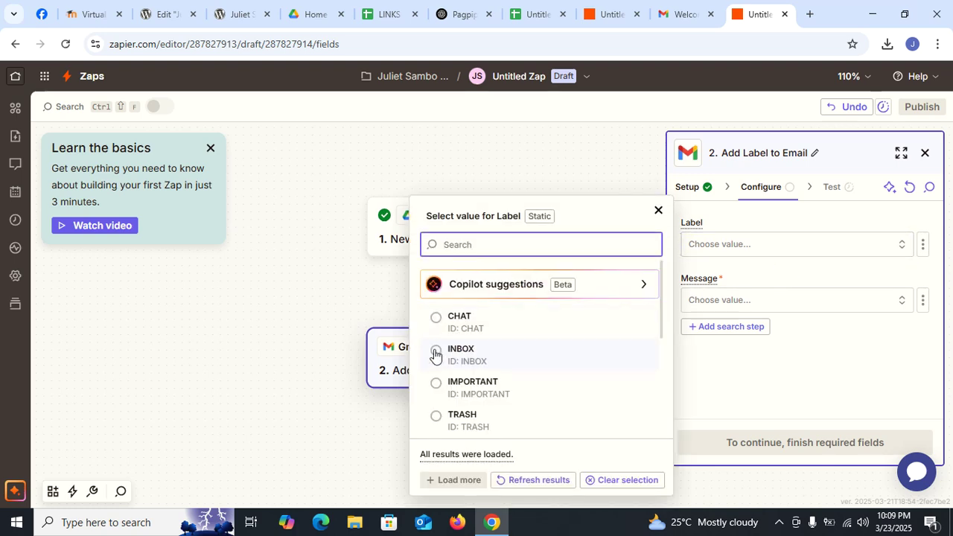
{"action": "left_click", "coordinate": [435, 355]}
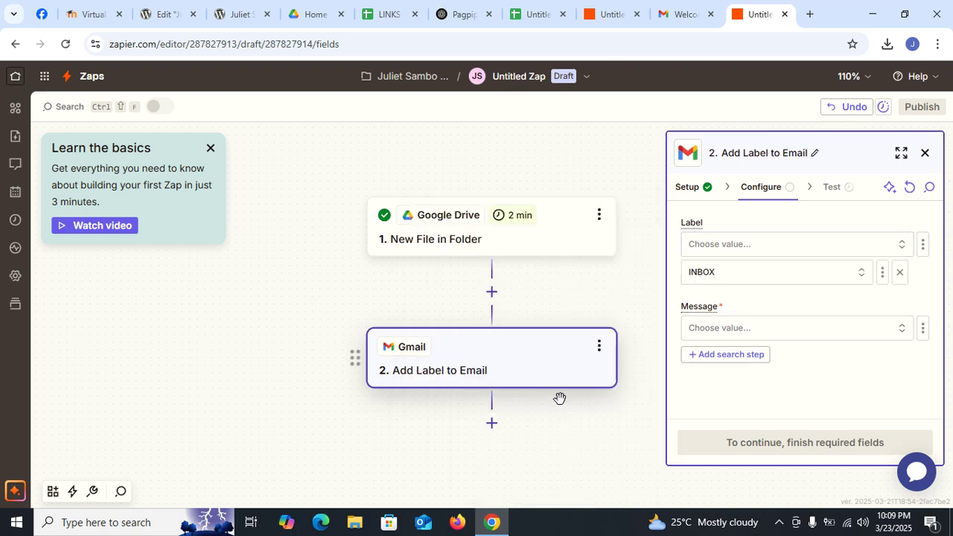
{"action": "left_click", "coordinate": [789, 334]}
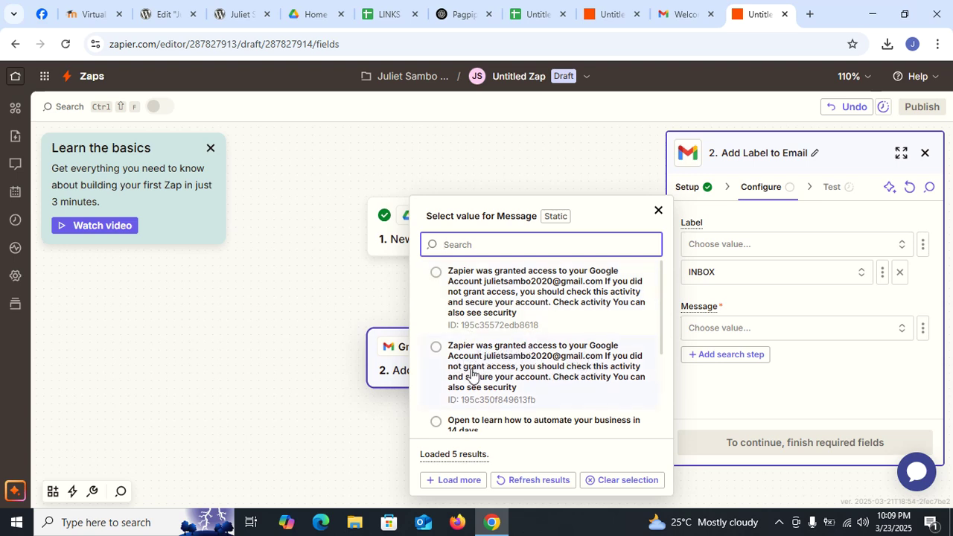
{"action": "left_click", "coordinate": [436, 347]}
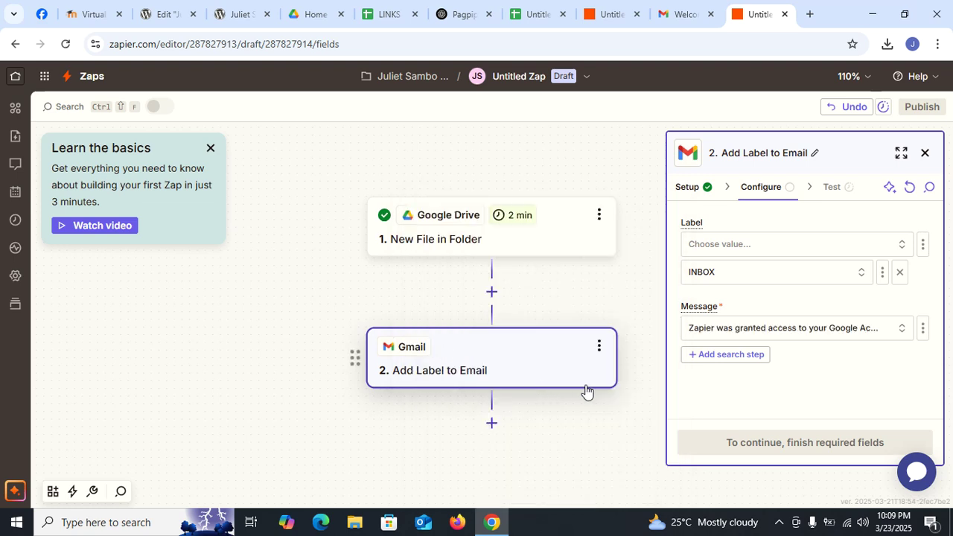
Test the Add Label to Email step with the configured label and message, and publish the Zap.
{"action": "left_click", "coordinate": [825, 439]}
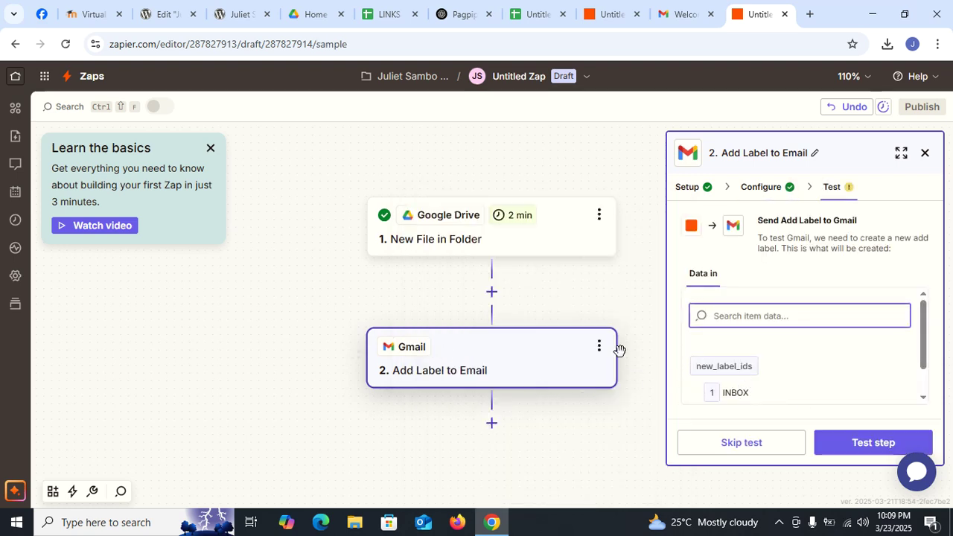
{"action": "left_click", "coordinate": [871, 447]}
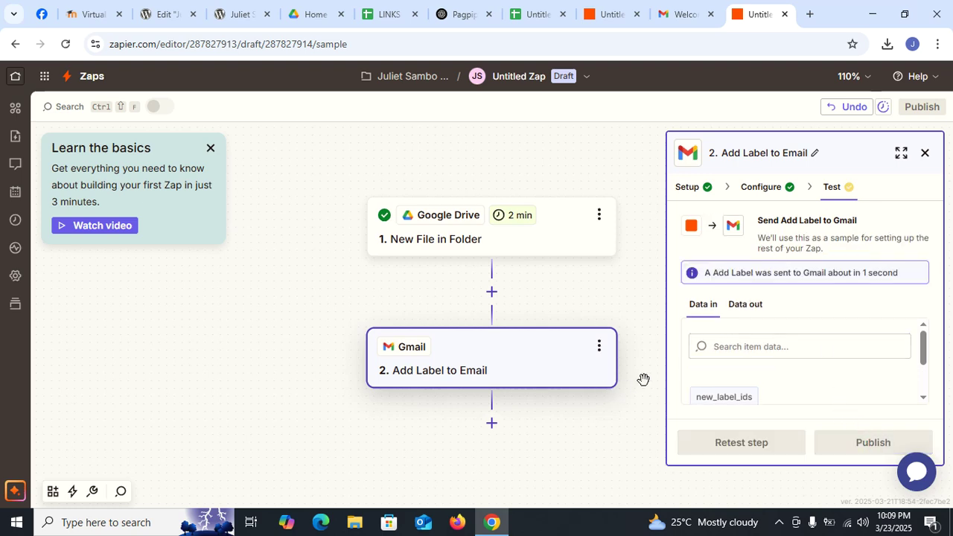
{"action": "left_click", "coordinate": [866, 438]}
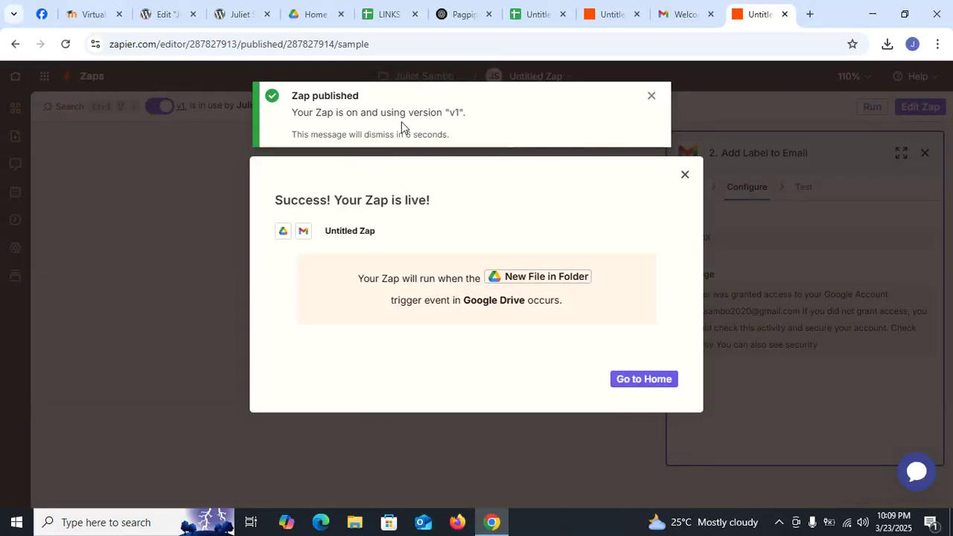
Go to the list of Zaps from Zapier's home, view the published Google Drive and Gmail Zap, and go back to the list.
{"action": "left_click", "coordinate": [662, 382]}
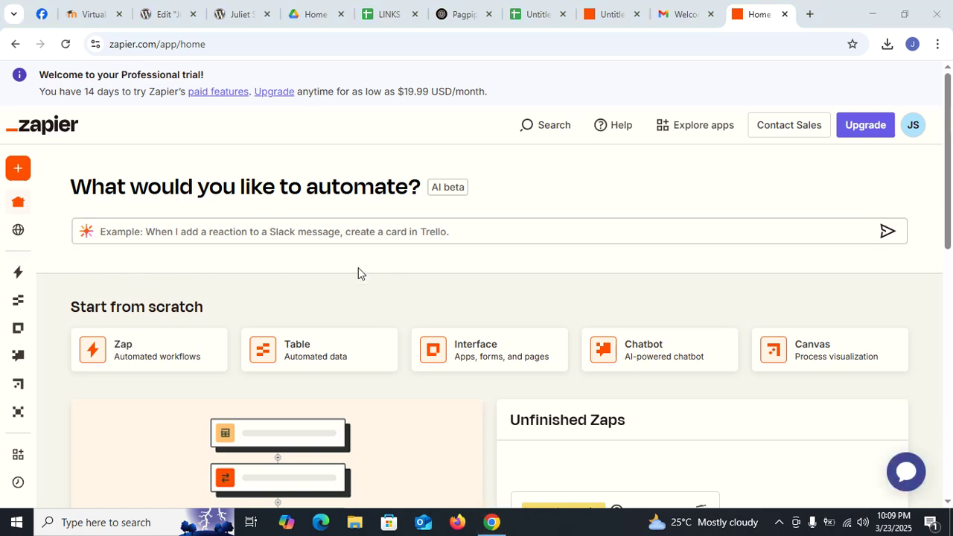
{"action": "mouse_move", "coordinate": [34, 329]}
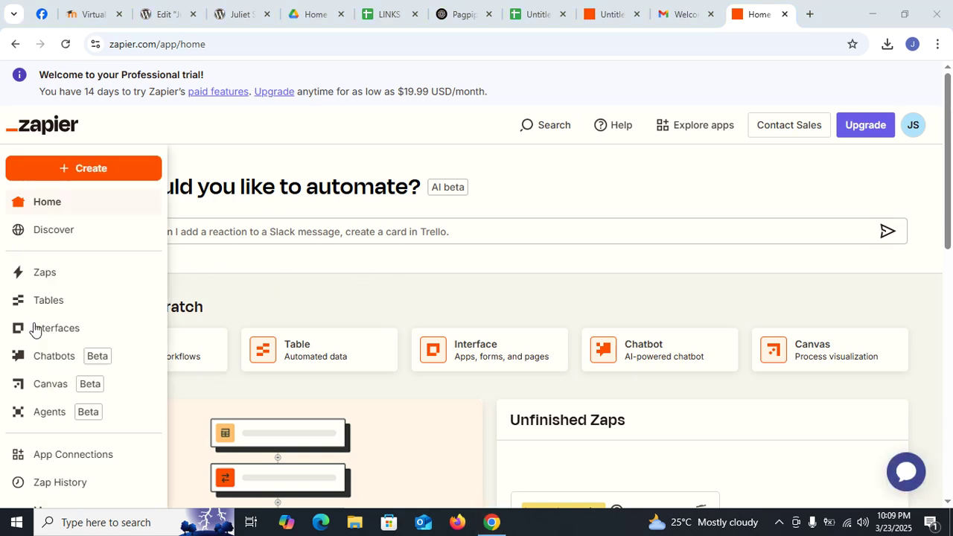
{"action": "left_click", "coordinate": [46, 279]}
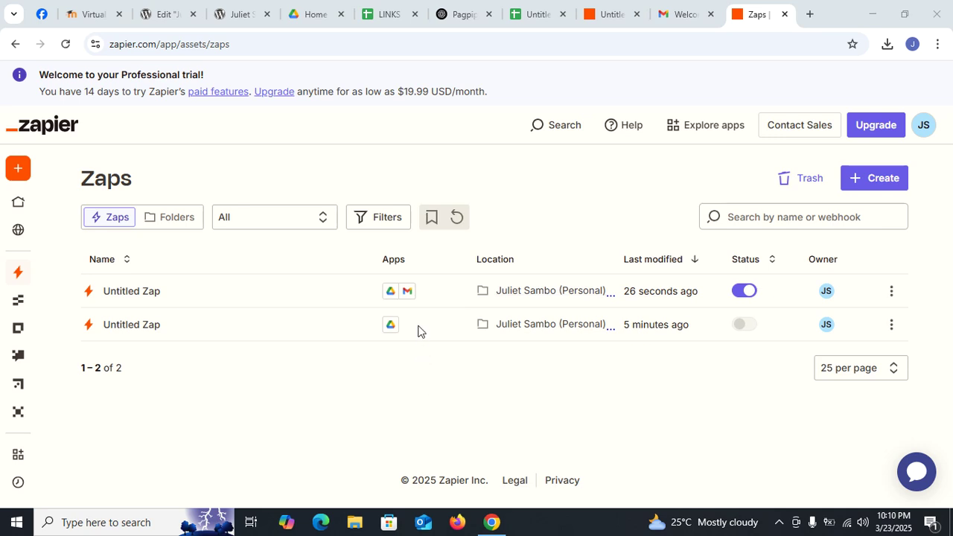
{"action": "left_click", "coordinate": [150, 297]}
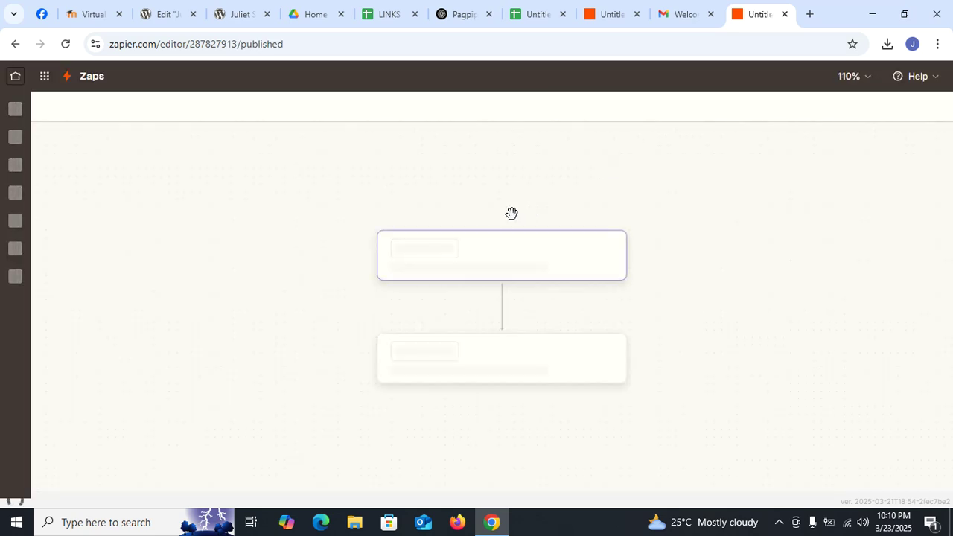
{"action": "left_click", "coordinate": [15, 44]}
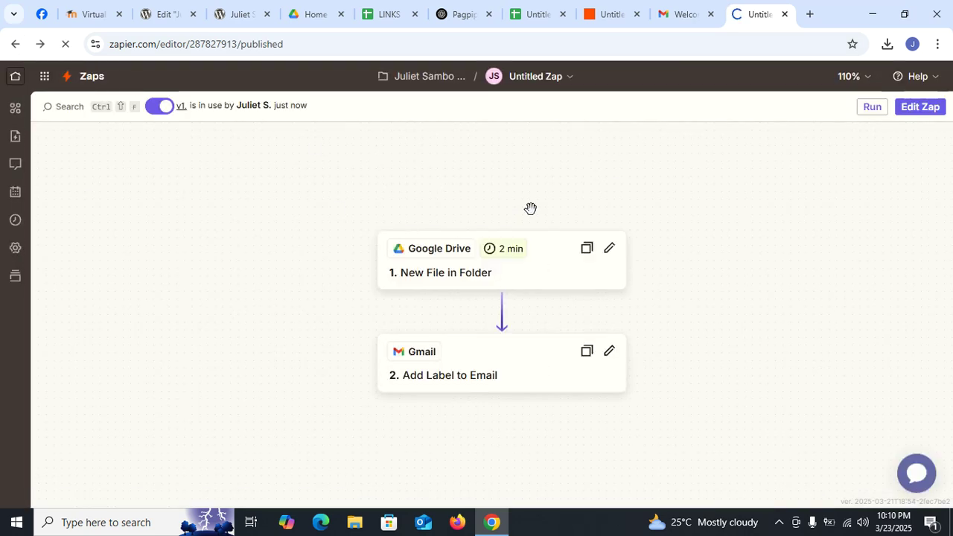